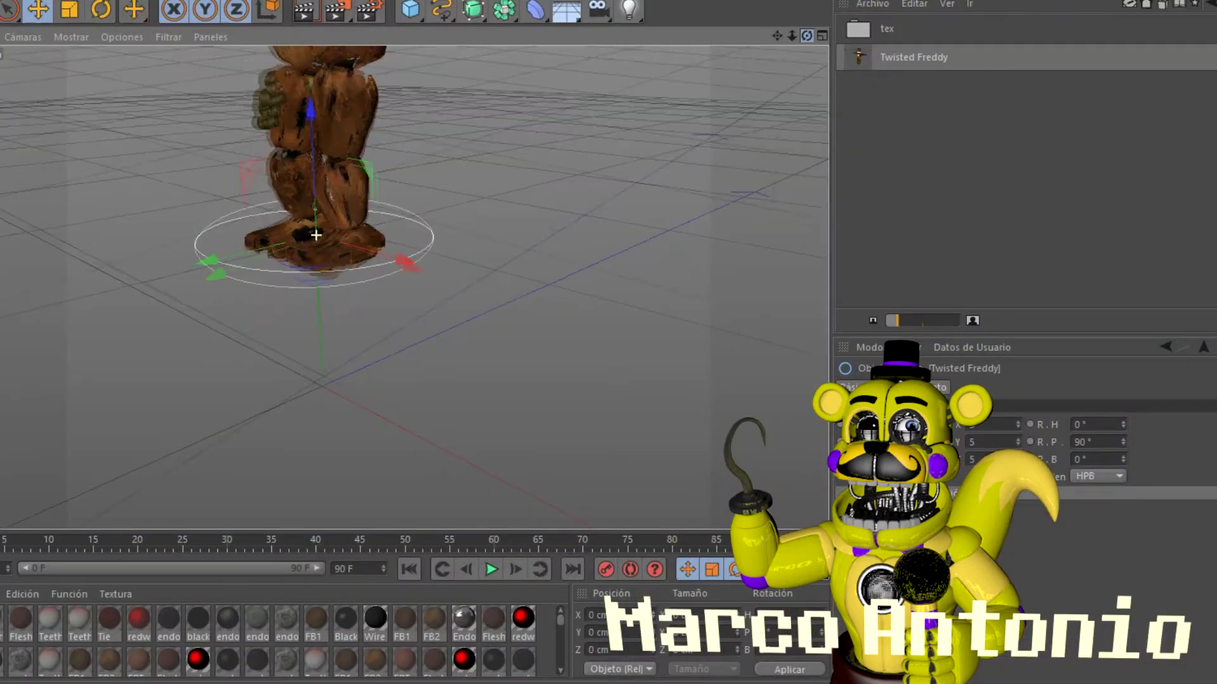
# Step: Undo the accidental upward Y move so Twisted Freddy returns to the origin
pyautogui.keyDown('alt'); pyautogui.moveTo(412, 285); pyautogui.dragTo(412, 209); pyautogui.keyUp('alt')
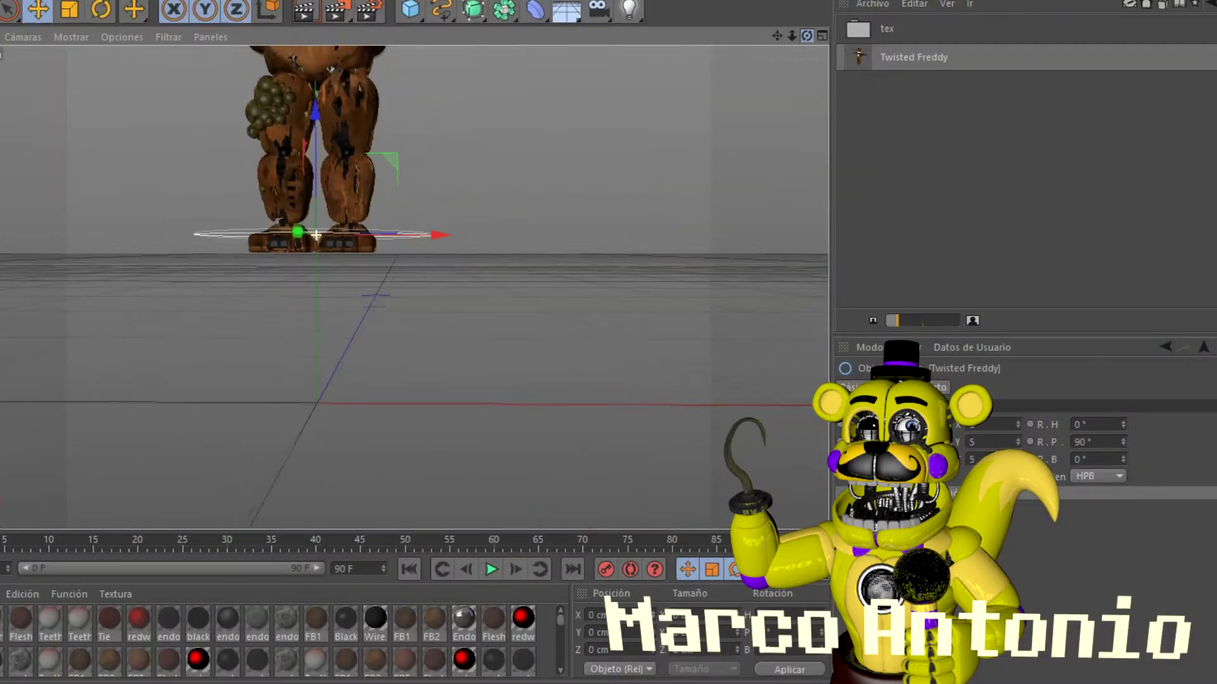
pyautogui.moveTo(315, 110); pyautogui.dragTo(315, 158)
pyautogui.hotkey('ctrl', 'z')
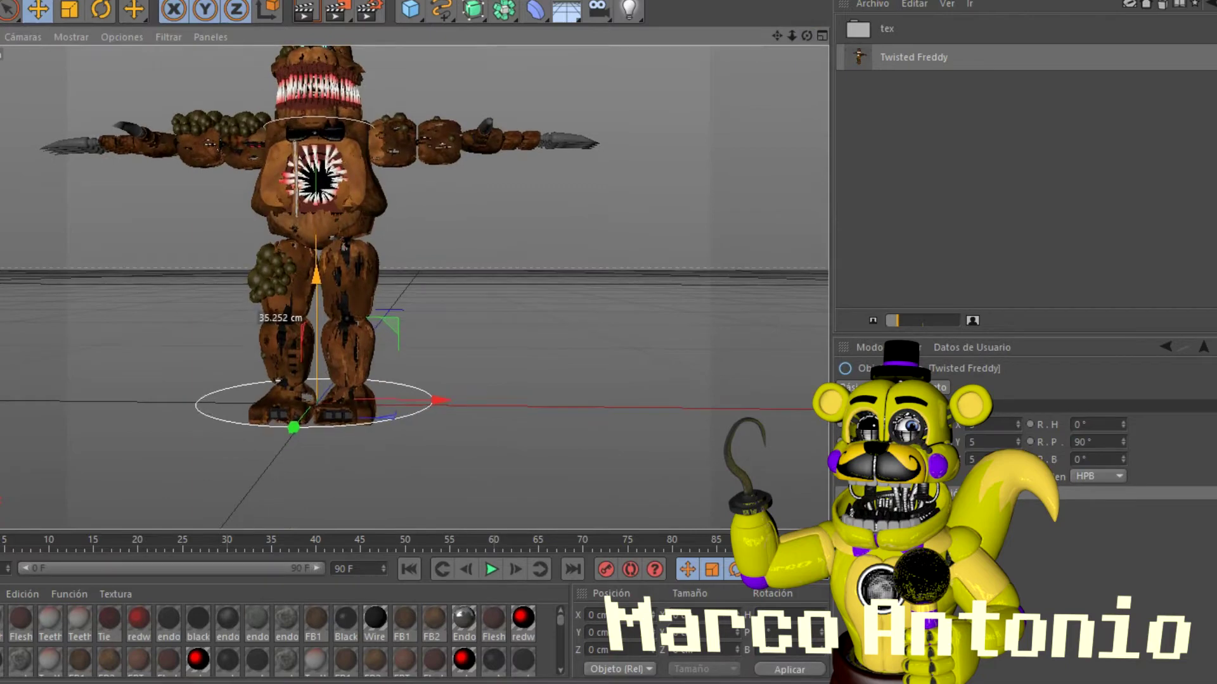
pyautogui.scroll(-2, 415, 285)
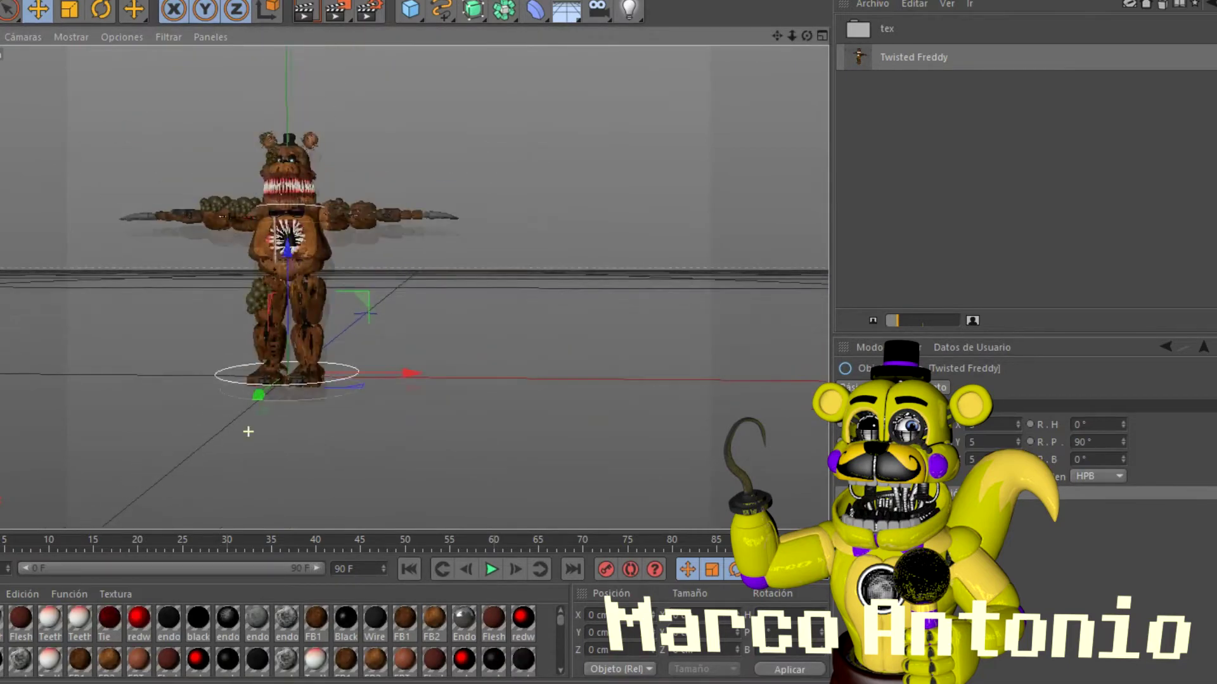
# Step: Rotate the Left Leg outward at the hip
pyautogui.press('r')
pyautogui.scroll(1, 415, 285)
pyautogui.scroll(3, 415, 286)
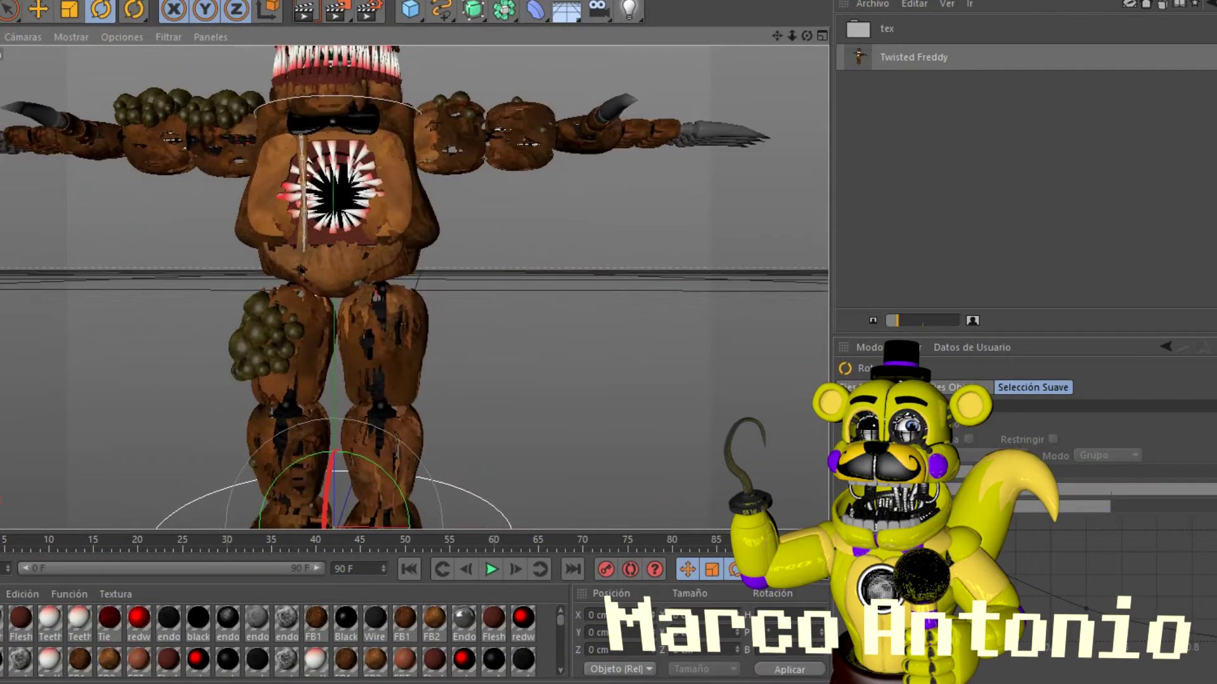
pyautogui.scroll(2, 415, 285)
pyautogui.click(421, 285)
pyautogui.moveTo(469, 219); pyautogui.dragTo(431, 228)
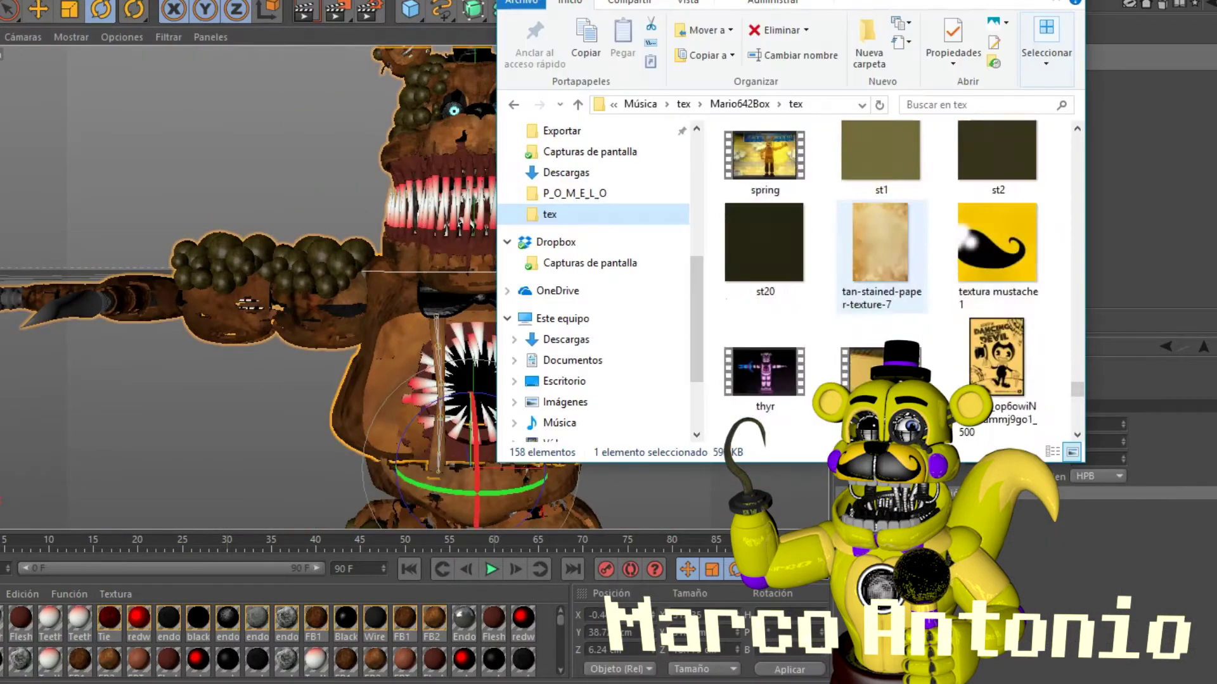
# Step: Browse the Mario642Box 'tex' image folder in File Explorer
pyautogui.scroll(-2, 881, 279)
pyautogui.scroll(2, 881, 279)
pyautogui.scroll(5, 881, 279)
pyautogui.scroll(6, 880, 279)
pyautogui.scroll(3, 880, 279)
pyautogui.scroll(3, 881, 278)
pyautogui.scroll(3, 880, 279)
pyautogui.scroll(3, 881, 279)
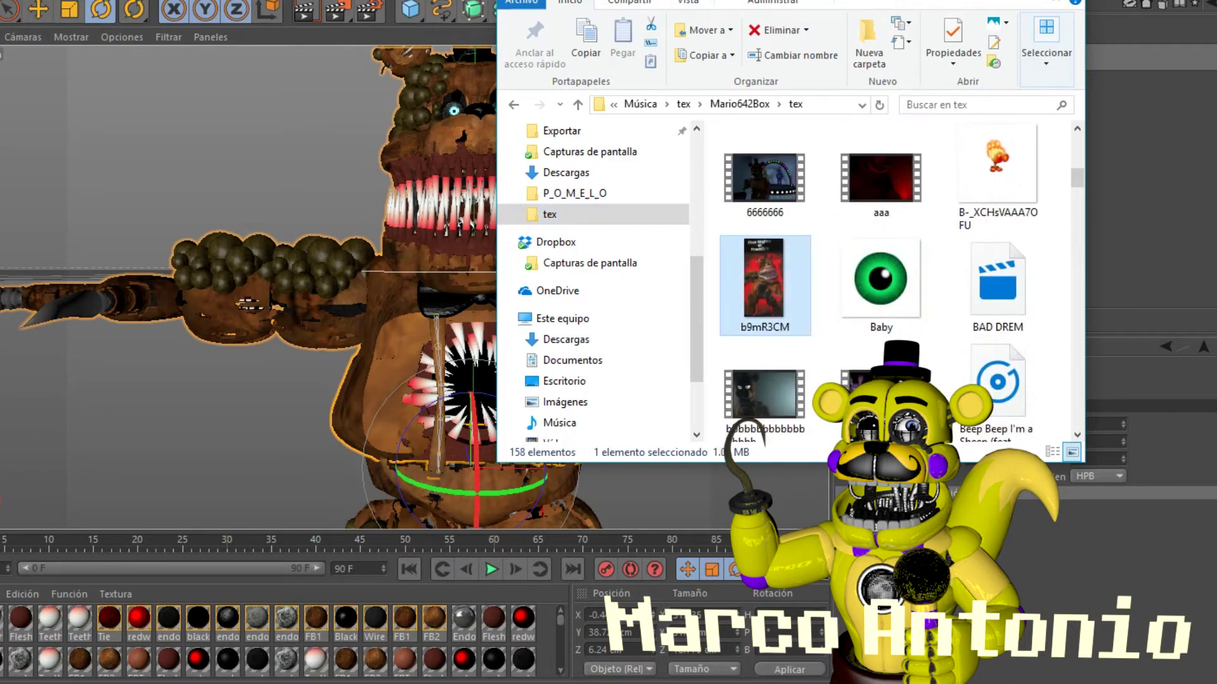
# Step: Open the b9mR3CM Twisted Freddy poster in Photos as a pose reference
pyautogui.press('Return')
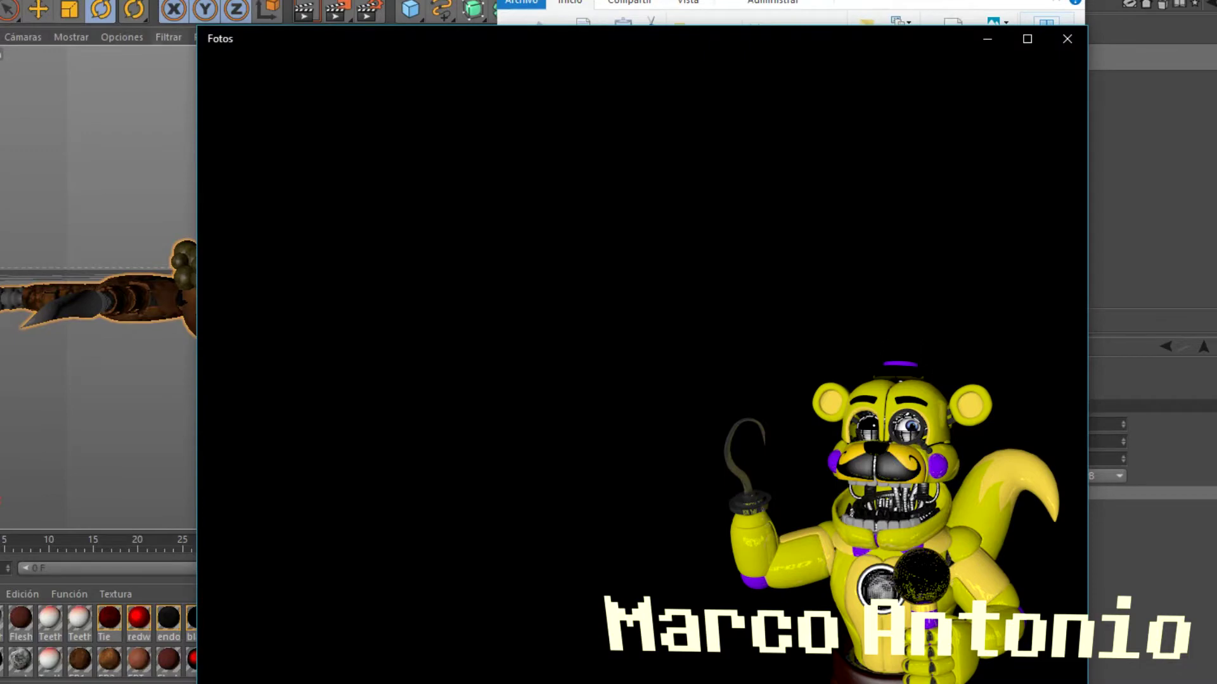
pyautogui.hotkey('alt', 'F4')
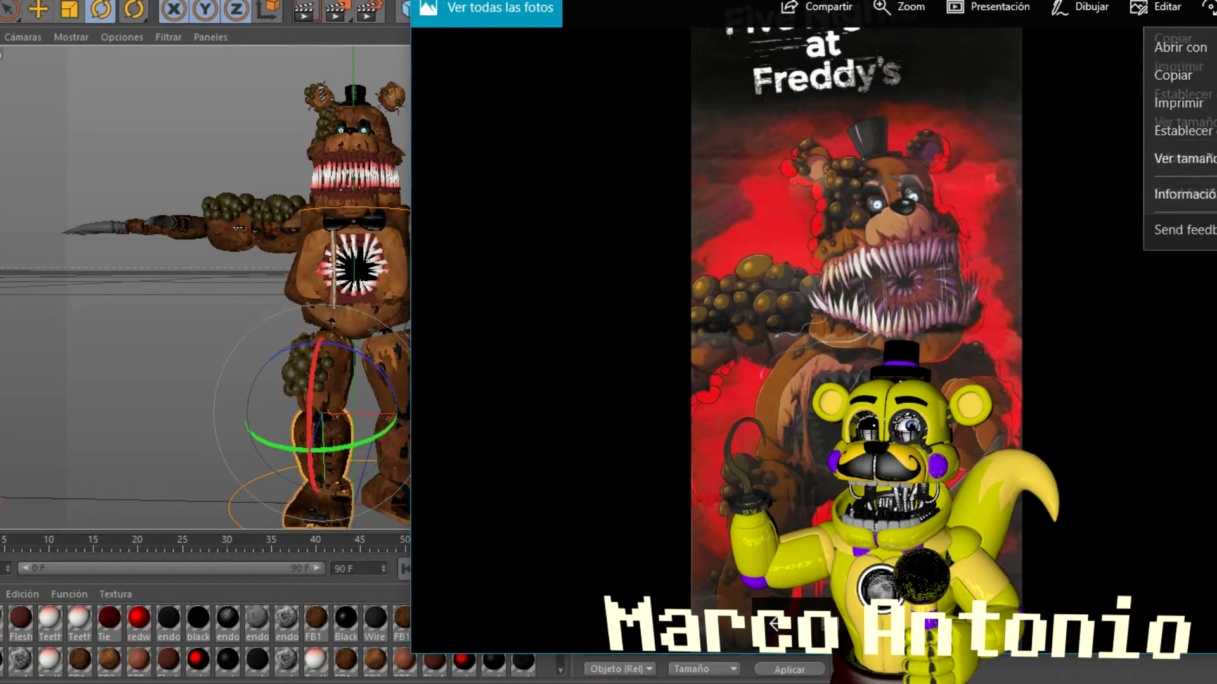
pyautogui.scroll(3, 206, 286)
pyautogui.scroll(3, 206, 285)
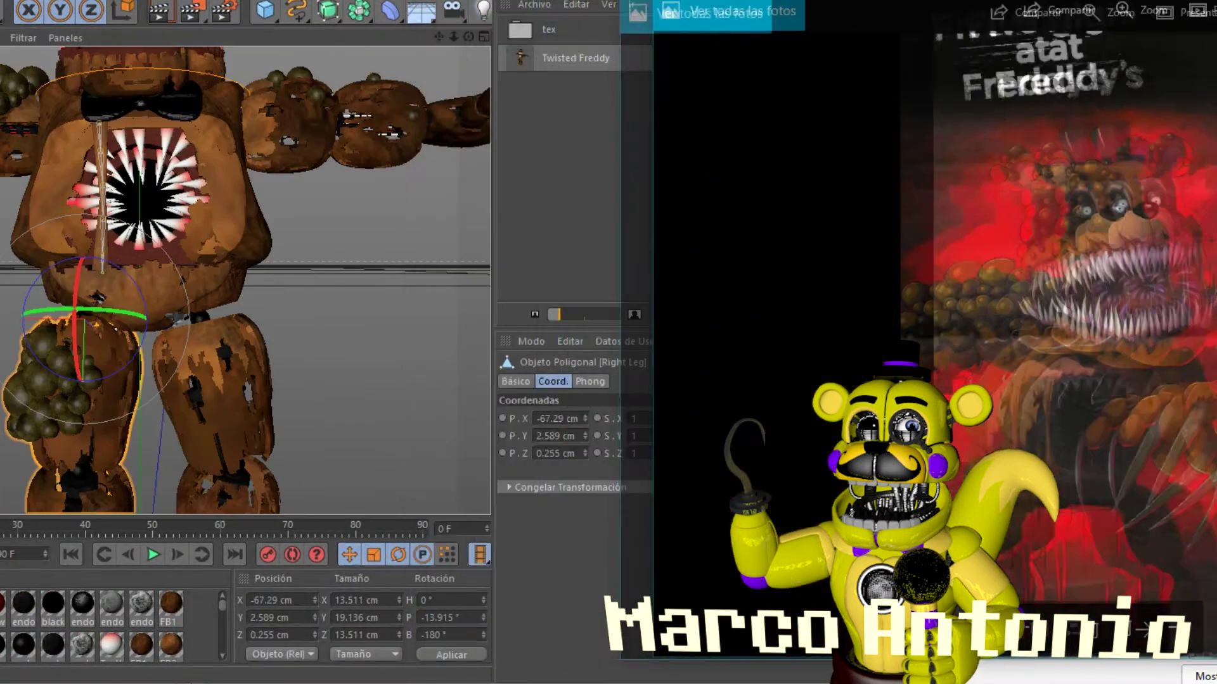
# Step: Rotate the waist and the other leg so Twisted Freddy's legs spread apart
pyautogui.scroll(-5, 340, 188)
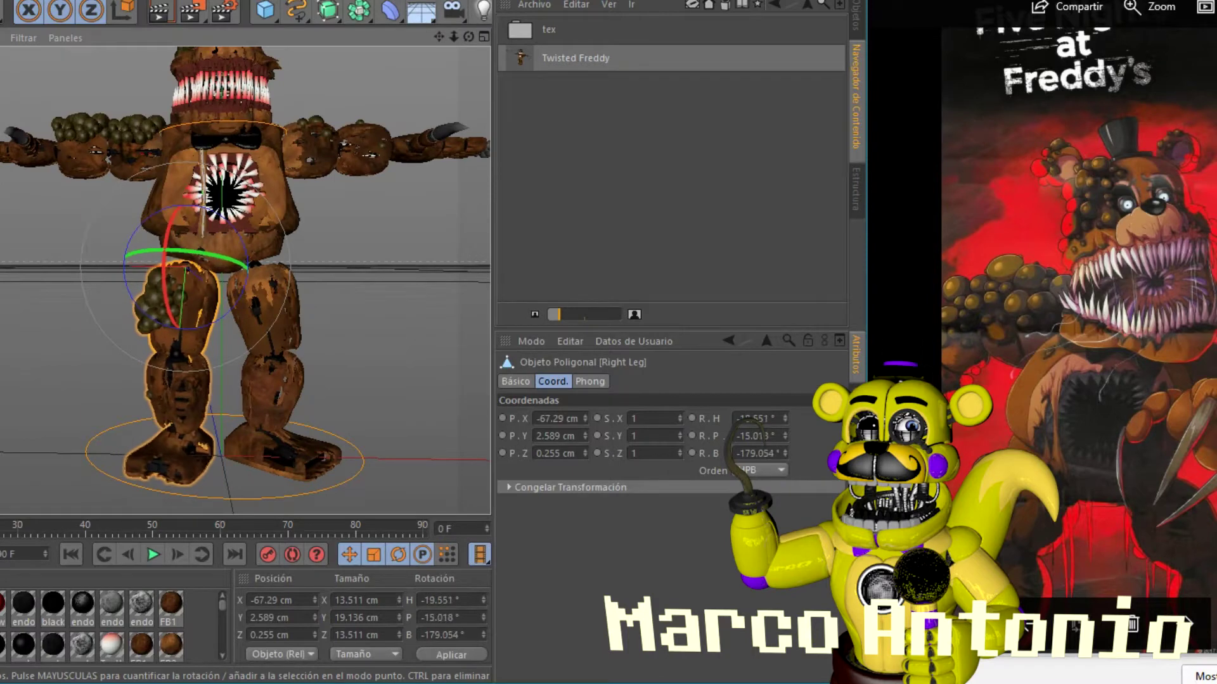
pyautogui.click(412, 380)
pyautogui.click(209, 272)
pyautogui.moveTo(254, 285)
pyautogui.keyDown('alt'); pyautogui.mouseDown()
pyautogui.moveTo(190, 241)
pyautogui.moveTo(169, 298)
pyautogui.mouseUp(); pyautogui.keyUp('alt')
pyautogui.click(159, 354)
pyautogui.keyDown('alt'); pyautogui.moveTo(190, 253); pyautogui.dragTo(95, 323); pyautogui.keyUp('alt')
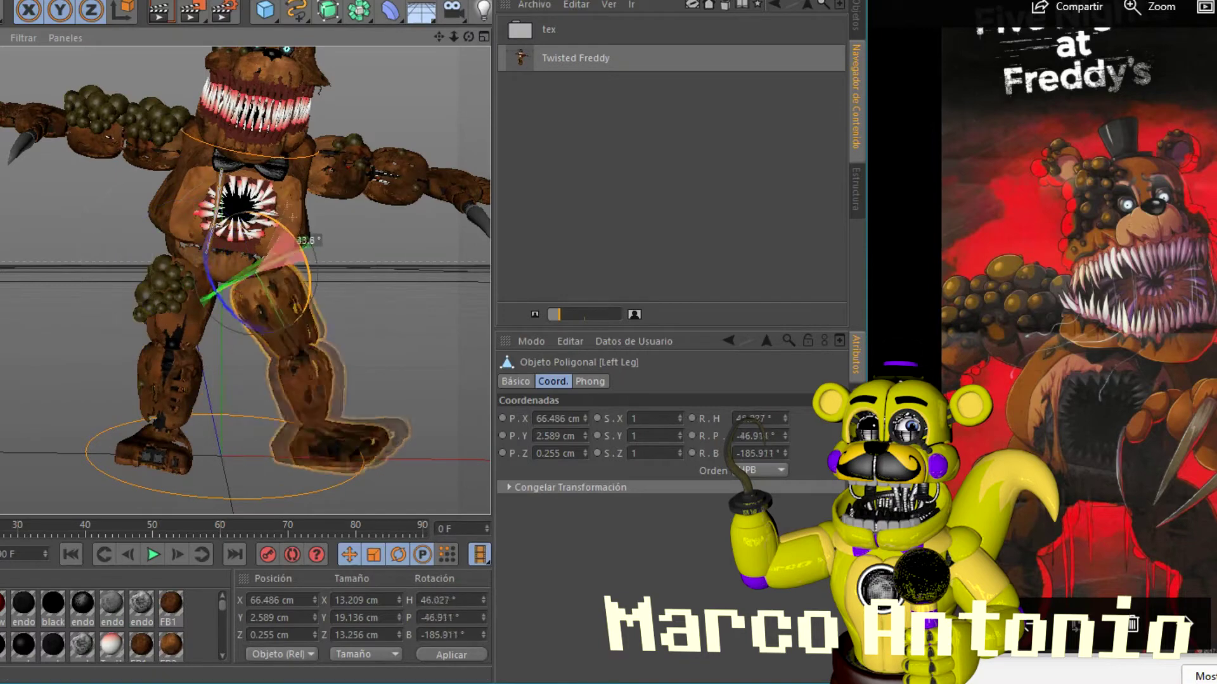
pyautogui.click(95, 324)
# Step: Tilt the torso to match the reference pose
pyautogui.click(241, 298)
pyautogui.scroll(3, 240, 298)
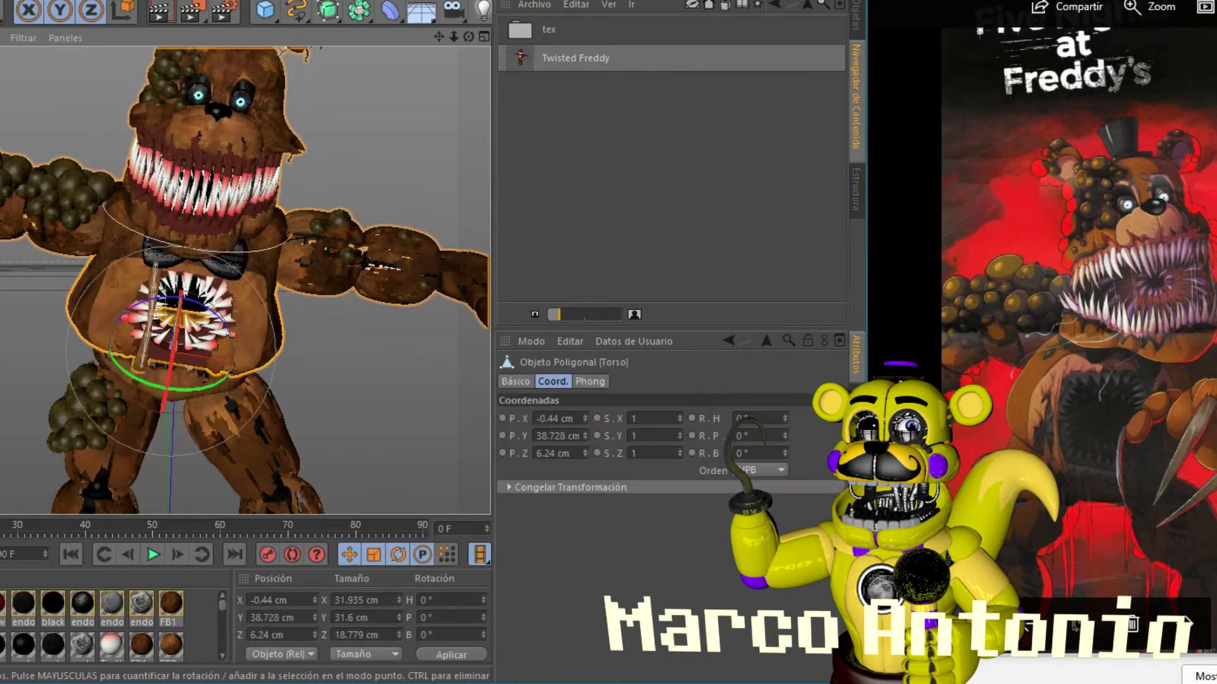
pyautogui.scroll(-3, 339, 312)
pyautogui.keyDown('alt'); pyautogui.moveTo(339, 312); pyautogui.dragTo(254, 304); pyautogui.keyUp('alt')
# Step: Bend the Left Arm forward at the elbow
pyautogui.click(178, 260)
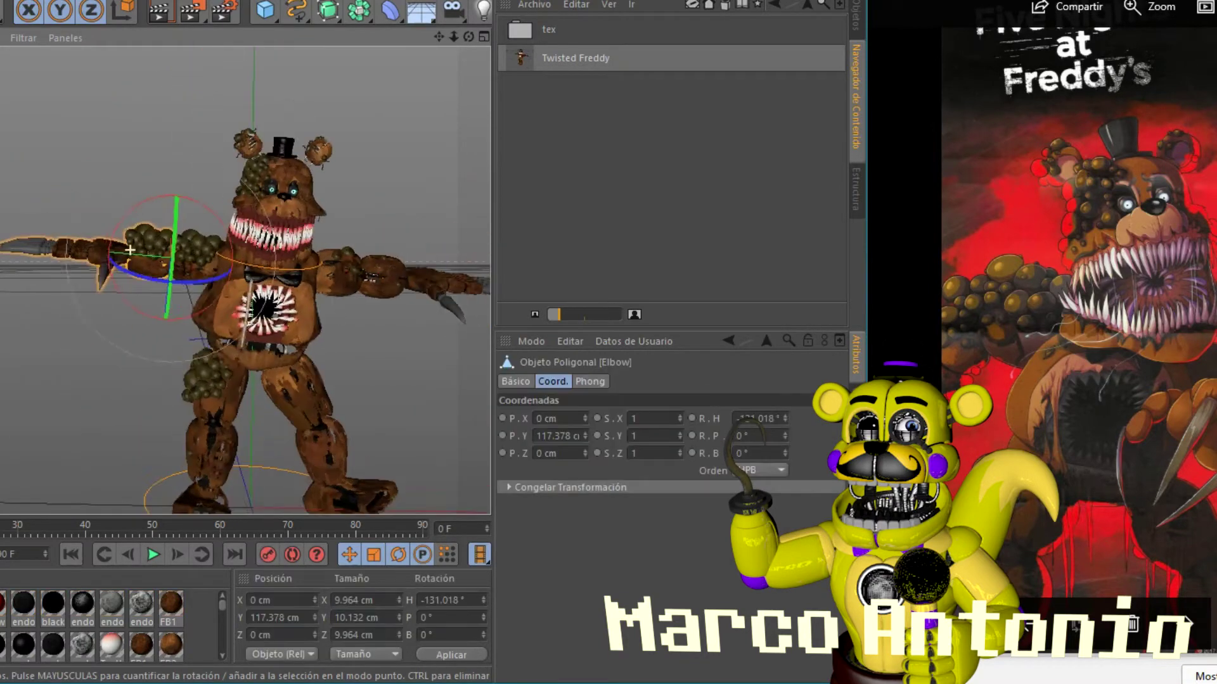
pyautogui.scroll(3, 177, 260)
pyautogui.click(123, 330)
pyautogui.scroll(3, 123, 330)
pyautogui.scroll(-3, 99, 373)
pyautogui.scroll(-3, 100, 374)
pyautogui.click(171, 215)
pyautogui.scroll(5, 171, 216)
pyautogui.scroll(-3, 286, 377)
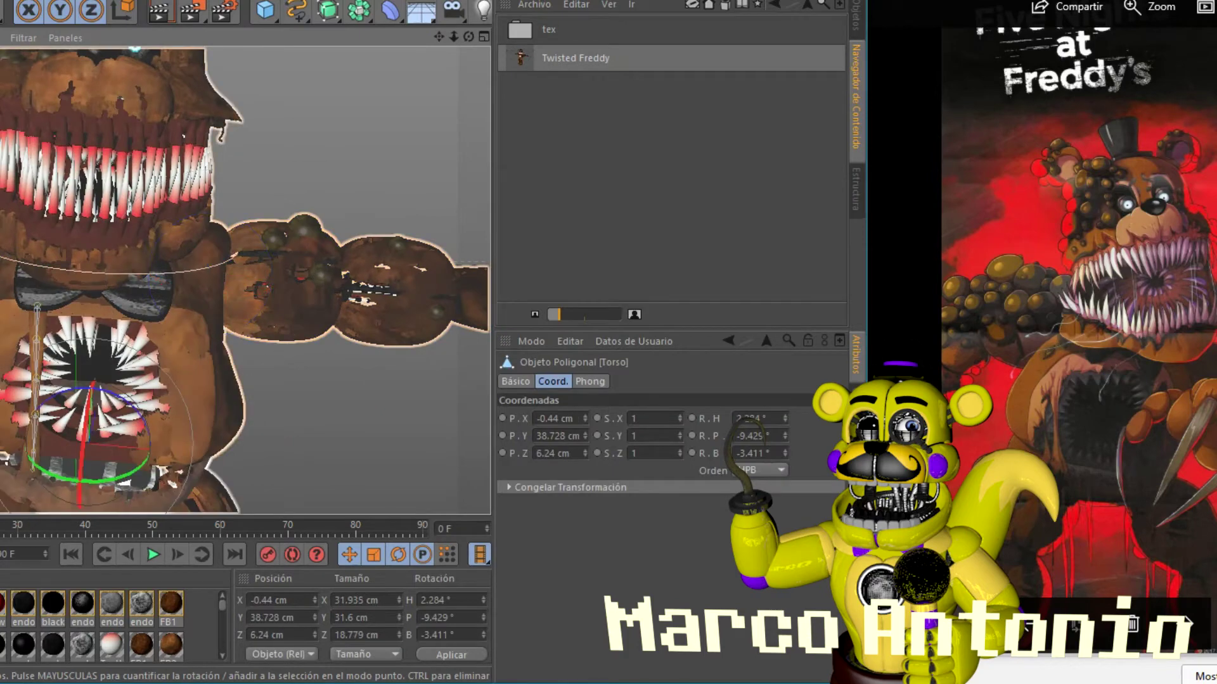
pyautogui.click(286, 377)
pyautogui.scroll(-3, 287, 377)
pyautogui.scroll(3, 287, 377)
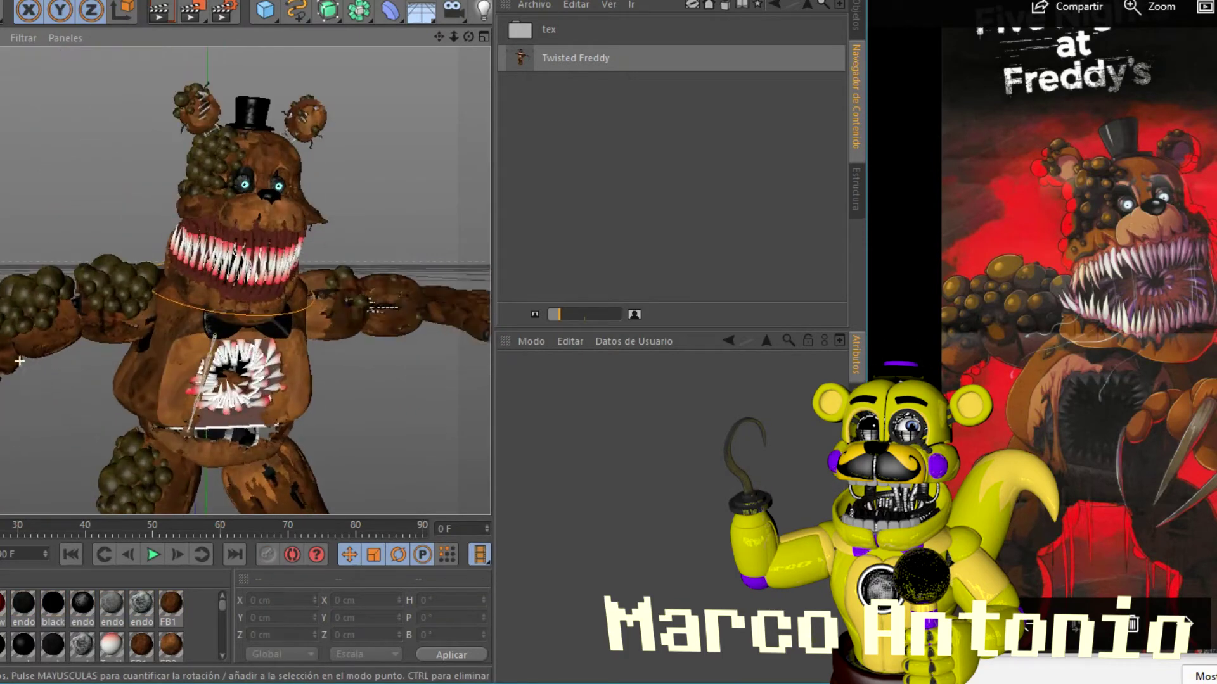
pyautogui.click(309, 306)
pyautogui.moveTo(355, 343); pyautogui.dragTo(400, 367)
# Step: Curl the four fingers of the hand into a claw
pyautogui.click(380, 223)
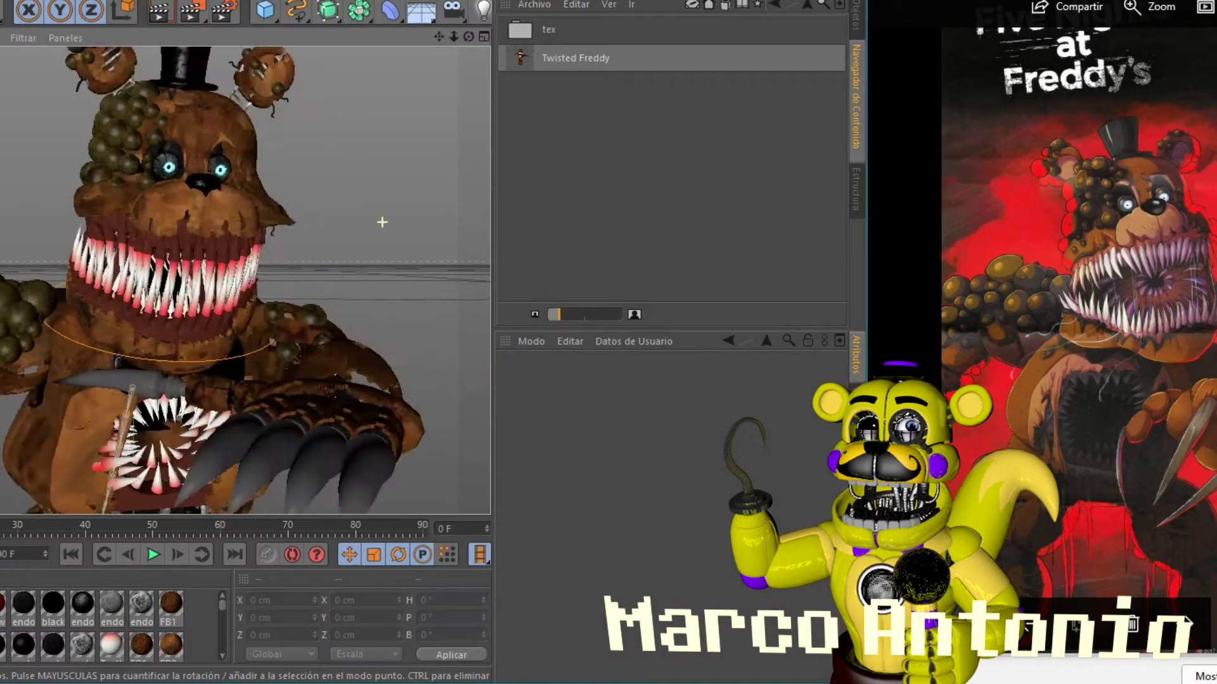
pyautogui.keyDown('alt'); pyautogui.moveTo(380, 222); pyautogui.dragTo(287, 121); pyautogui.keyUp('alt')
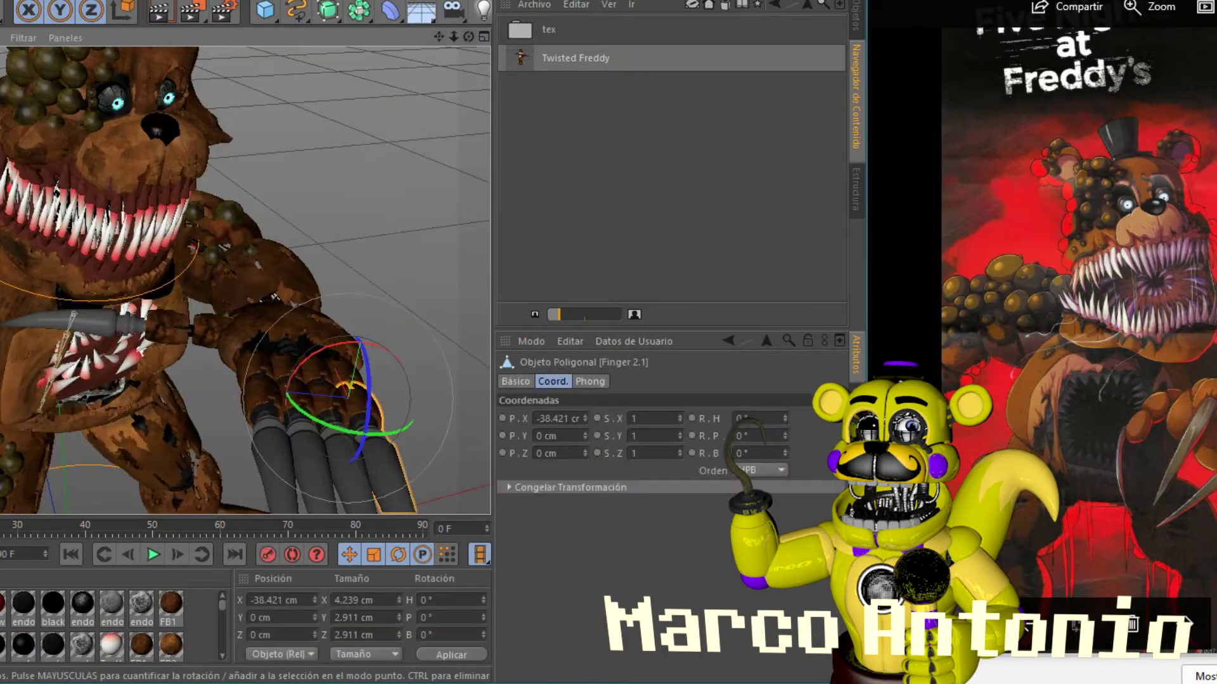
pyautogui.moveTo(288, 326)
pyautogui.mouseDown()
pyautogui.moveTo(298, 444)
pyautogui.moveTo(388, 315)
pyautogui.mouseUp()
pyautogui.click(399, 285)
pyautogui.keyDown('alt'); pyautogui.moveTo(380, 266); pyautogui.dragTo(298, 355); pyautogui.keyUp('alt')
# Step: Bend Finger 4 and the horn-shaped finger near the mouth down and to the left
pyautogui.click(298, 355)
pyautogui.click(355, 355)
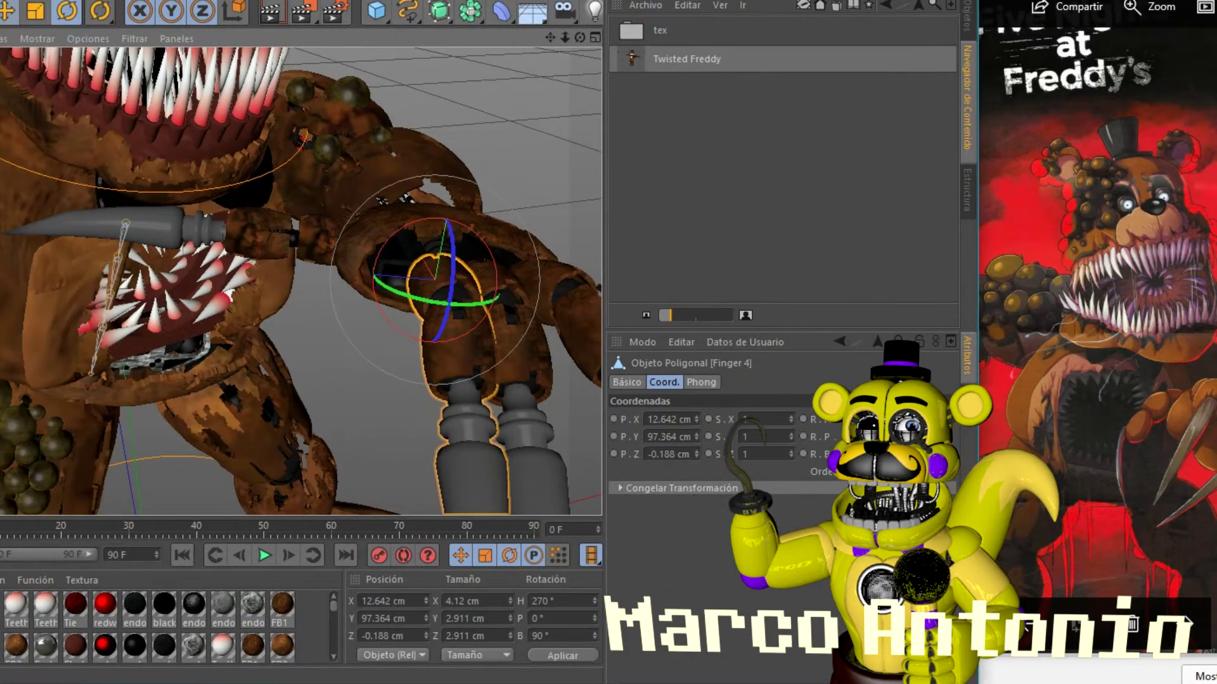
pyautogui.press('r')
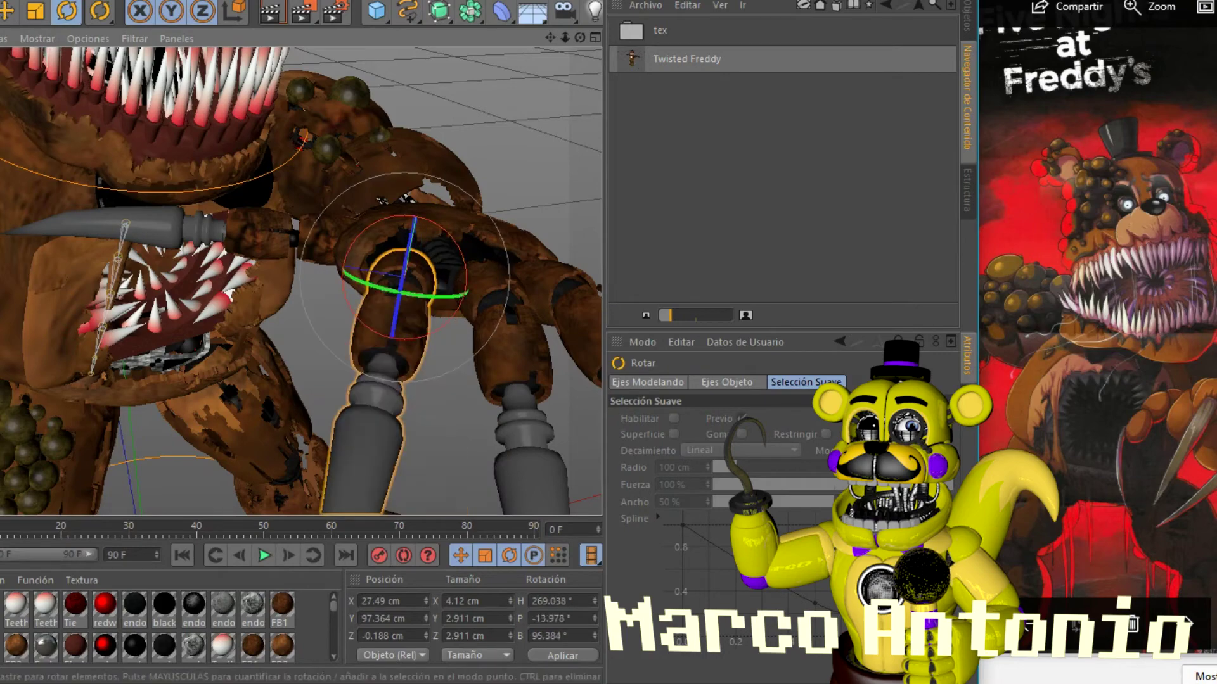
pyautogui.moveTo(405, 298); pyautogui.dragTo(489, 298)
pyautogui.press('e')
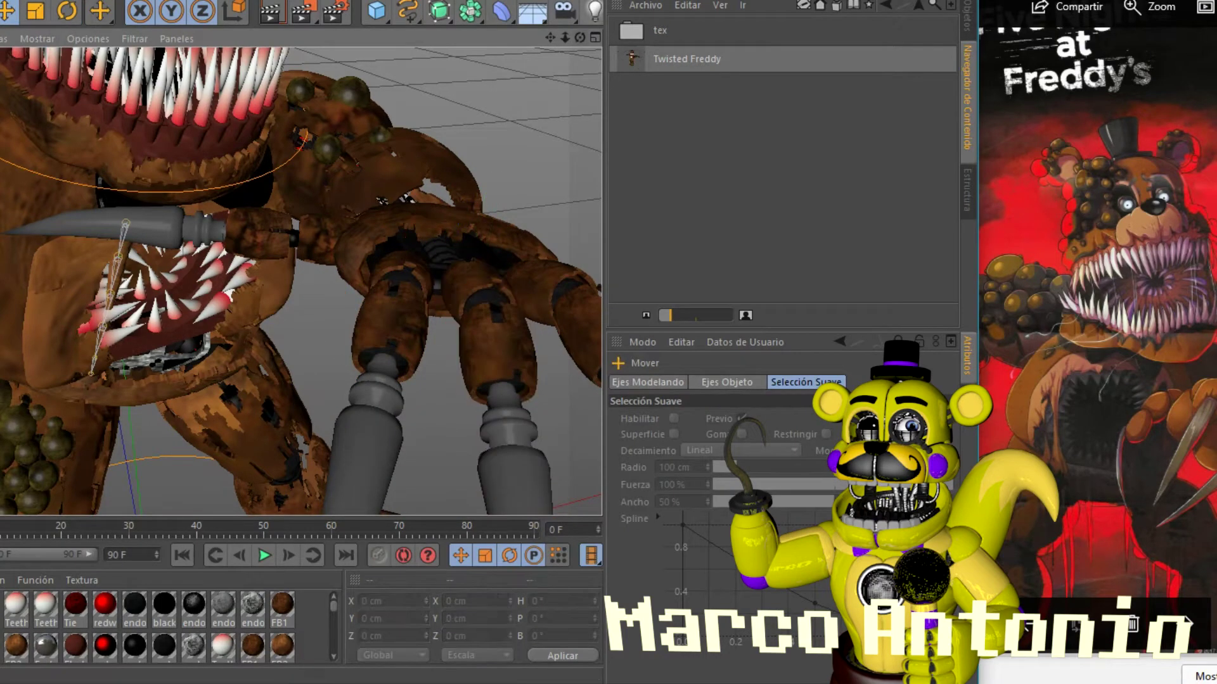
pyautogui.keyDown('alt'); pyautogui.moveTo(380, 285); pyautogui.dragTo(316, 343); pyautogui.keyUp('alt')
pyautogui.press('r')
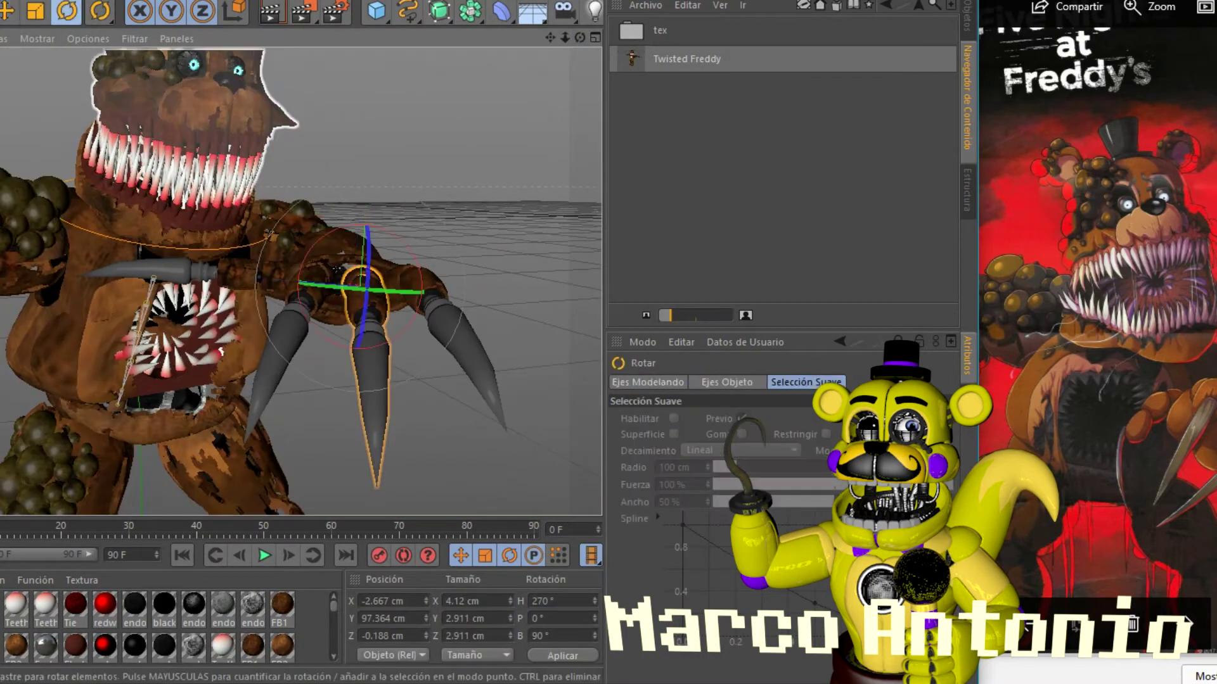
pyautogui.click(152, 270)
pyautogui.moveTo(190, 279)
pyautogui.mouseDown()
pyautogui.moveTo(190, 330)
pyautogui.moveTo(285, 304)
pyautogui.moveTo(240, 338)
pyautogui.mouseUp()
# Step: Rotate the jaw so it hangs open in a snarl
pyautogui.click(253, 241)
pyautogui.press('t')
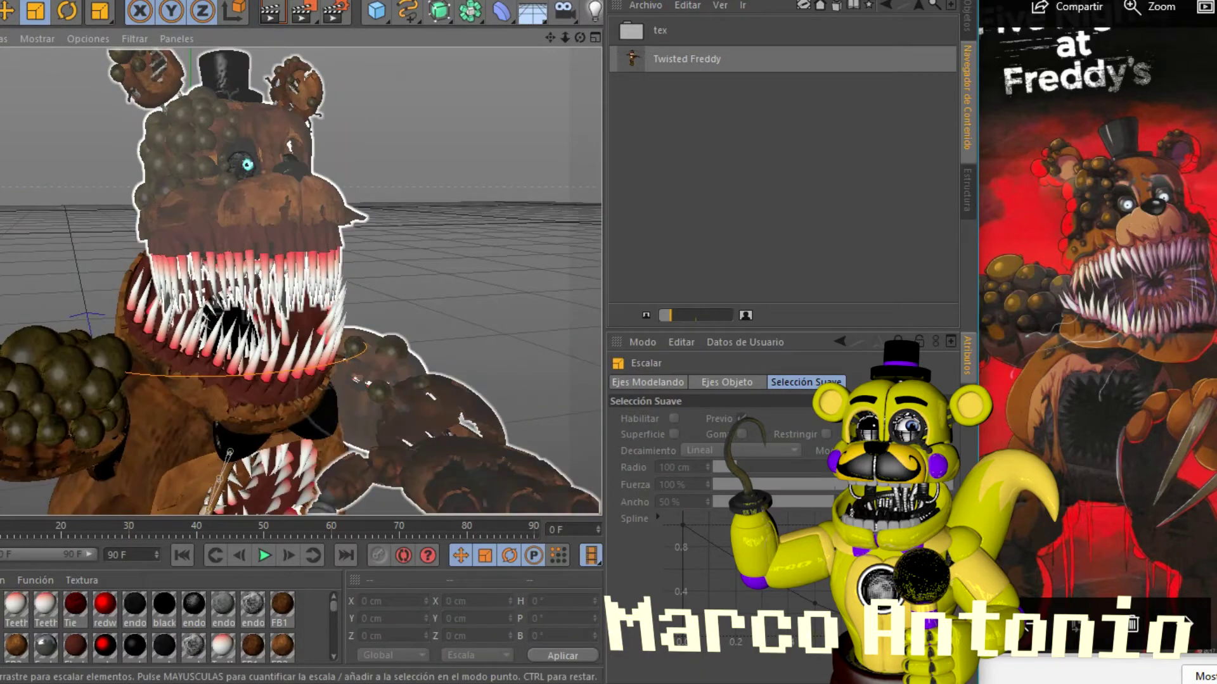
pyautogui.press('r')
pyautogui.keyDown('alt'); pyautogui.moveTo(253, 381); pyautogui.dragTo(298, 355); pyautogui.keyUp('alt')
pyautogui.click(228, 304)
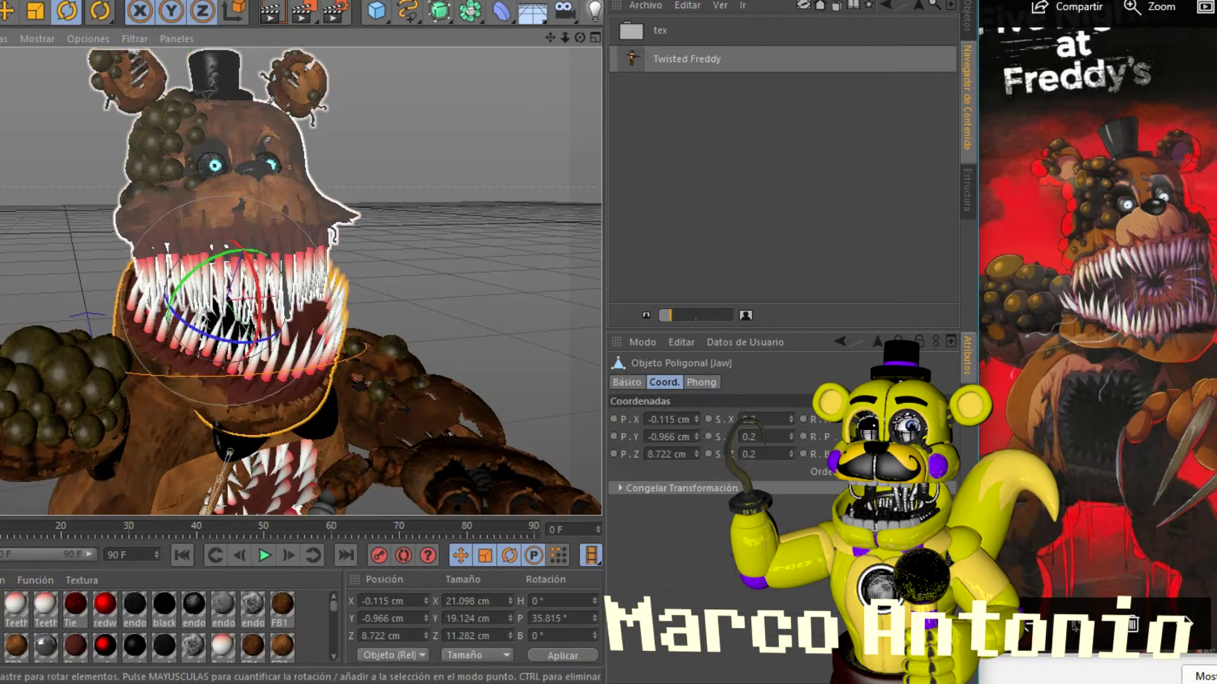
pyautogui.scroll(-5, 301, 282)
pyautogui.click(49, 206)
pyautogui.keyDown('alt'); pyautogui.moveTo(48, 206); pyautogui.dragTo(125, 142); pyautogui.keyUp('alt')
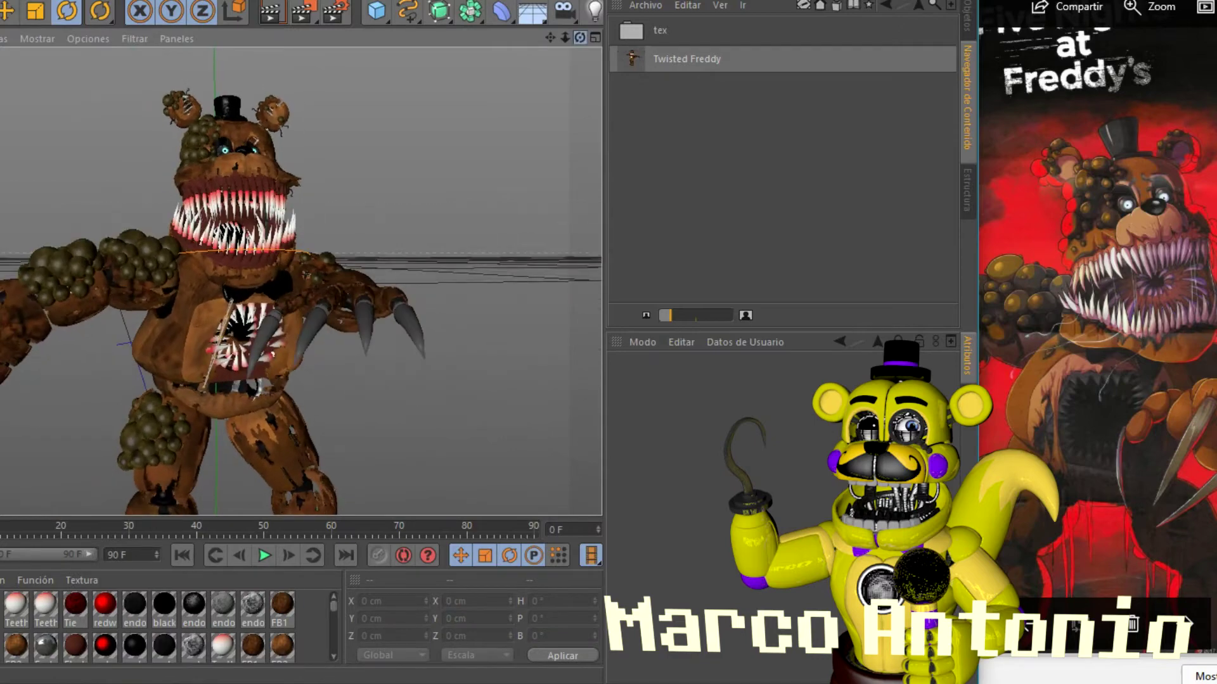
pyautogui.keyDown('alt'); pyautogui.moveTo(209, 279); pyautogui.dragTo(257, 282); pyautogui.keyUp('alt')
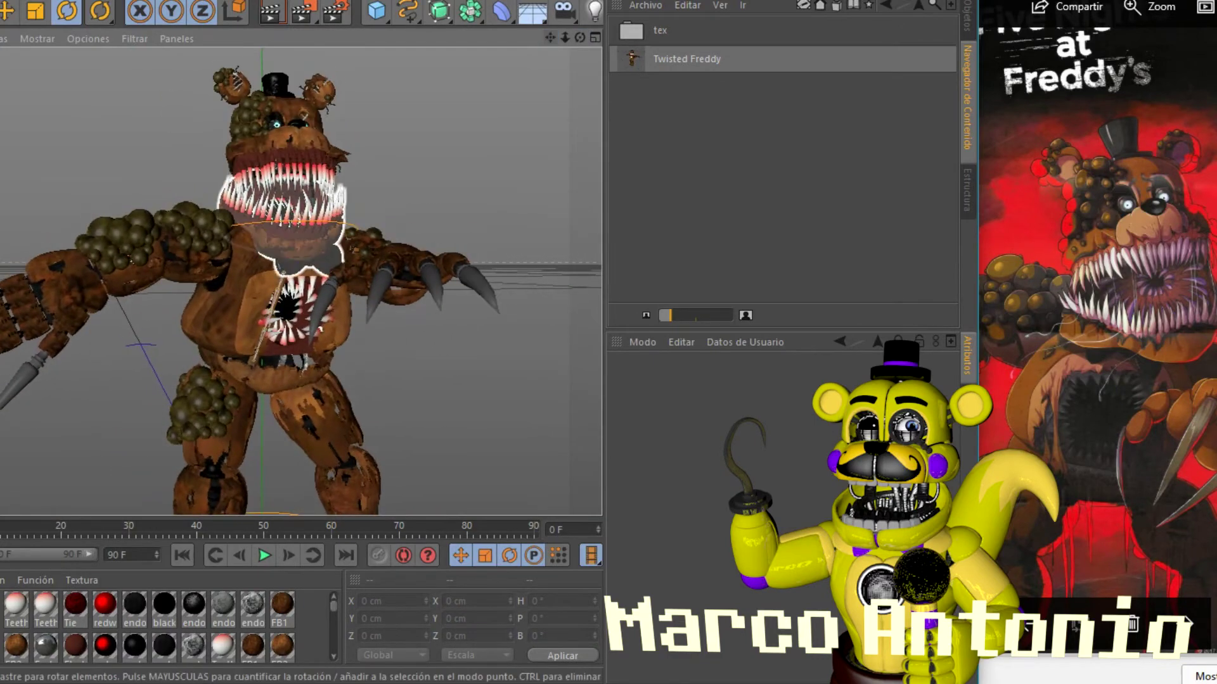
pyautogui.click(285, 209)
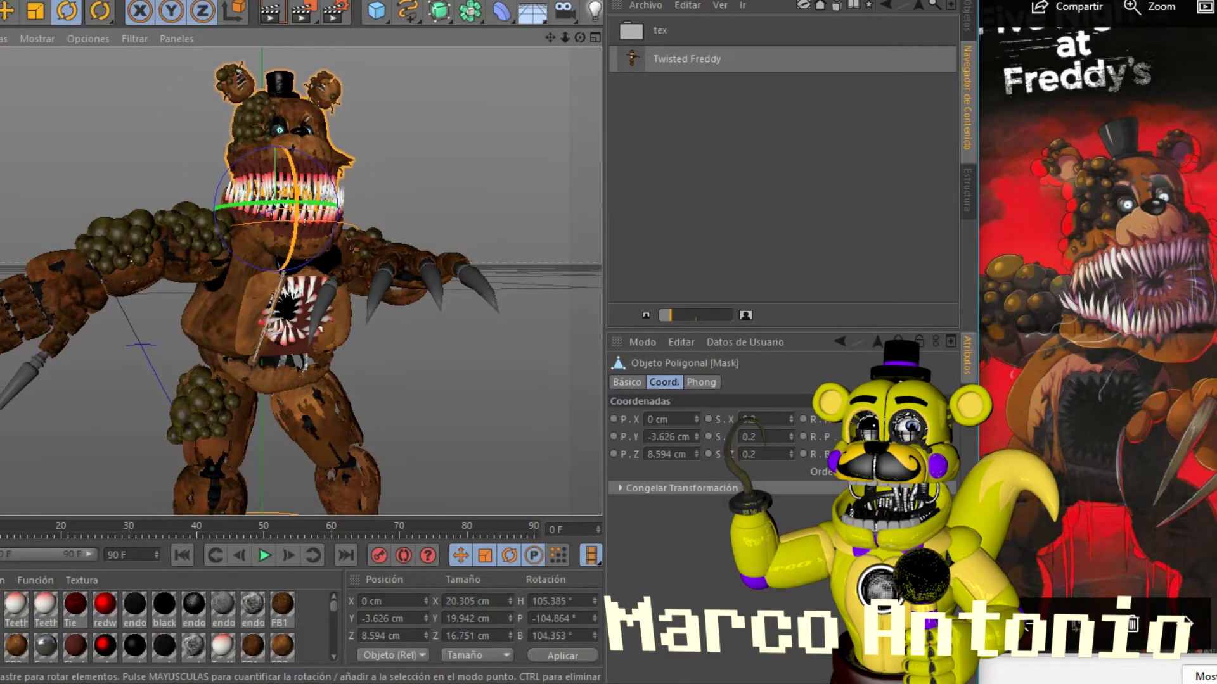
# Step: Adjust the right and left eyes, then bring up Render Settings
pyautogui.click(277, 127)
pyautogui.hotkey('ctrl', 'shift', 'a')
pyautogui.click(303, 125)
pyautogui.scroll(5, 298, 102)
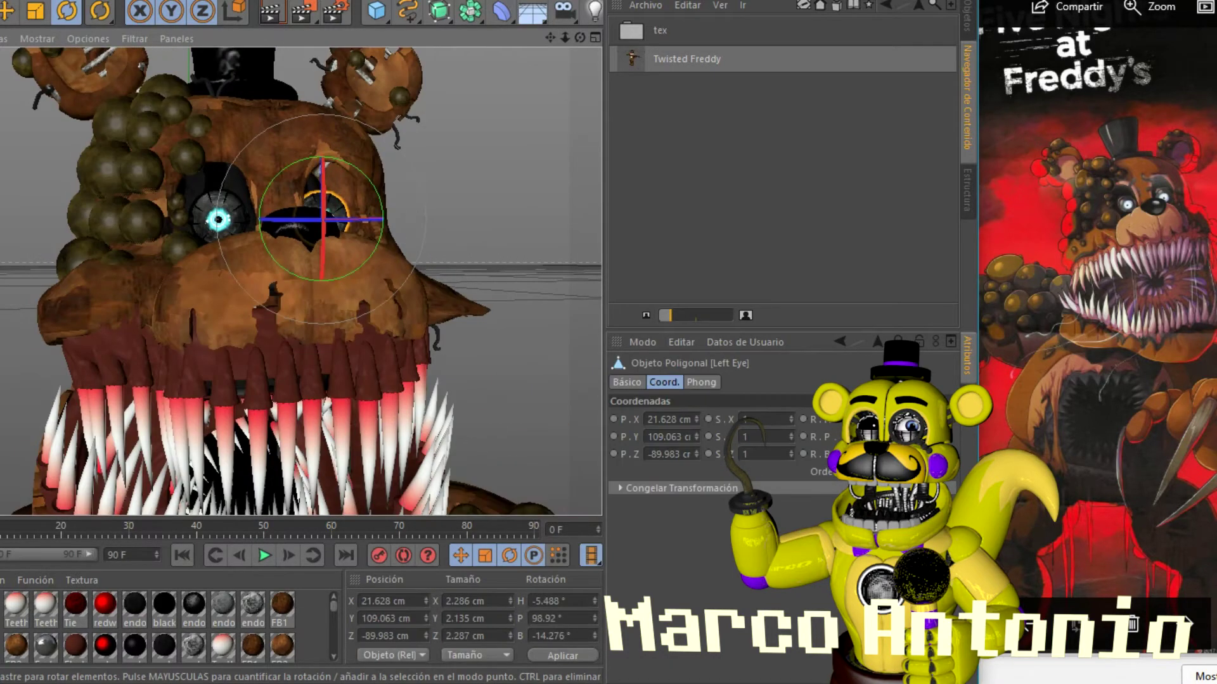
pyautogui.scroll(-5, 297, 191)
pyautogui.keyDown('alt'); pyautogui.moveTo(298, 254); pyautogui.dragTo(342, 253); pyautogui.keyUp('alt')
pyautogui.click(334, 10)
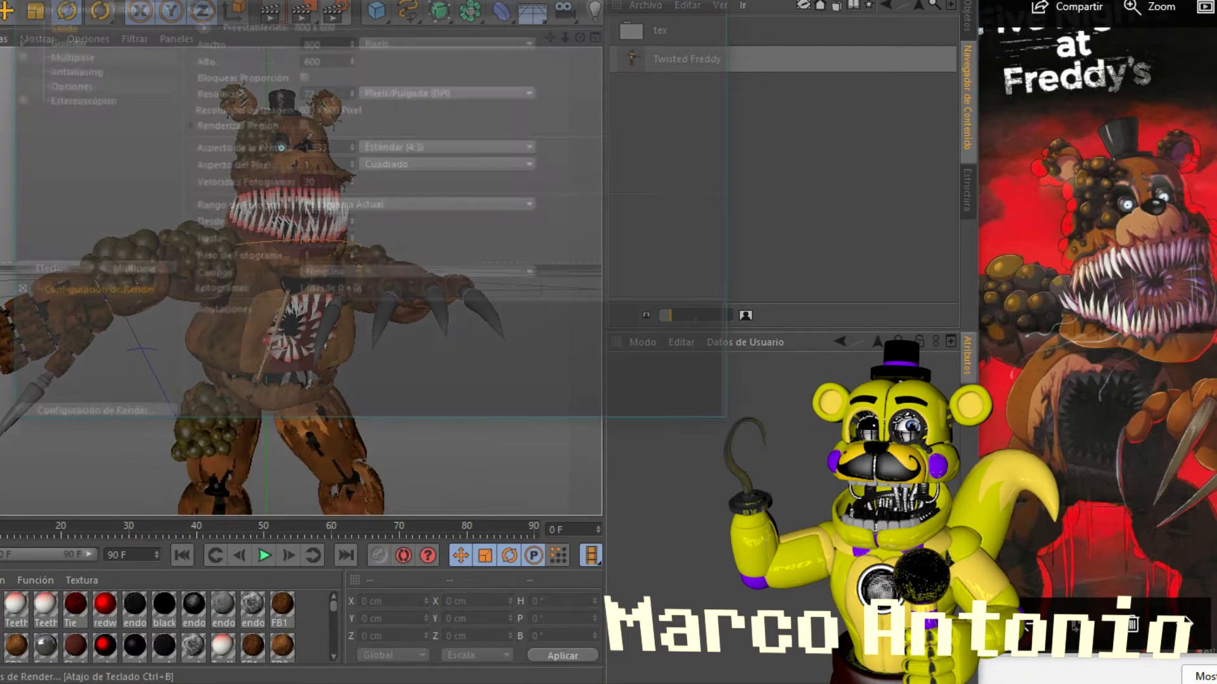
# Step: Set render output width to 450 px with Square (1:1) film aspect and close Render Settings
pyautogui.click(447, 147)
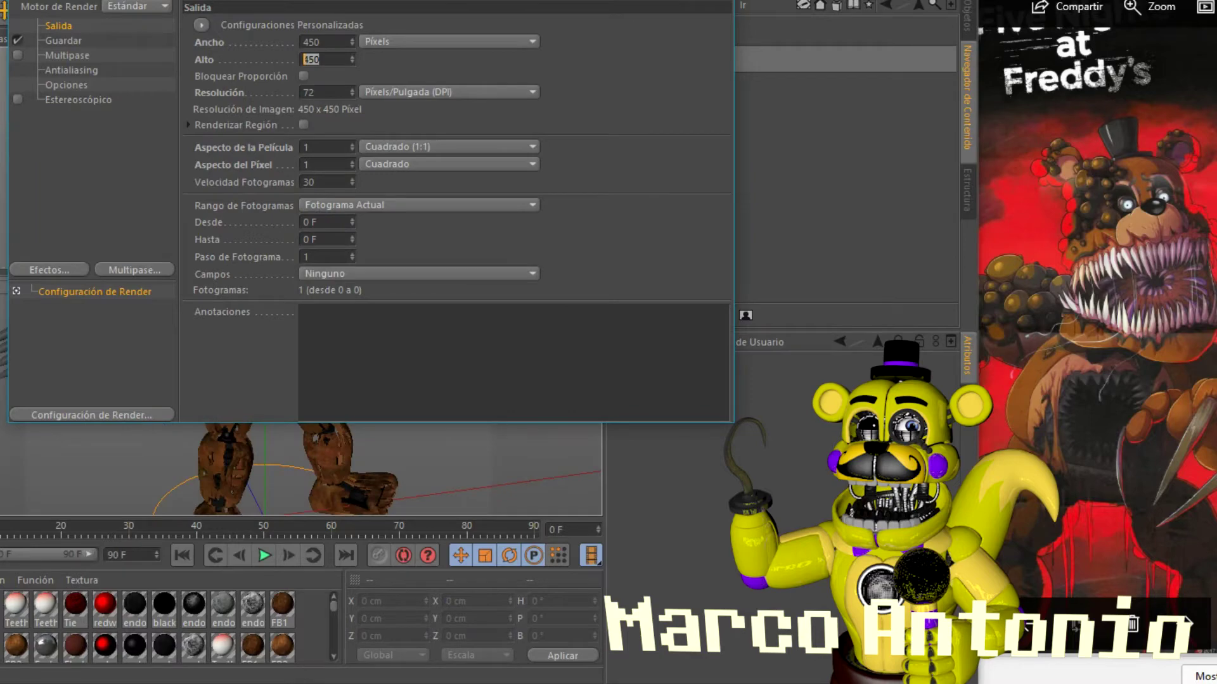
pyautogui.moveTo(116, 0); pyautogui.dragTo(659, 19)
pyautogui.write('80')
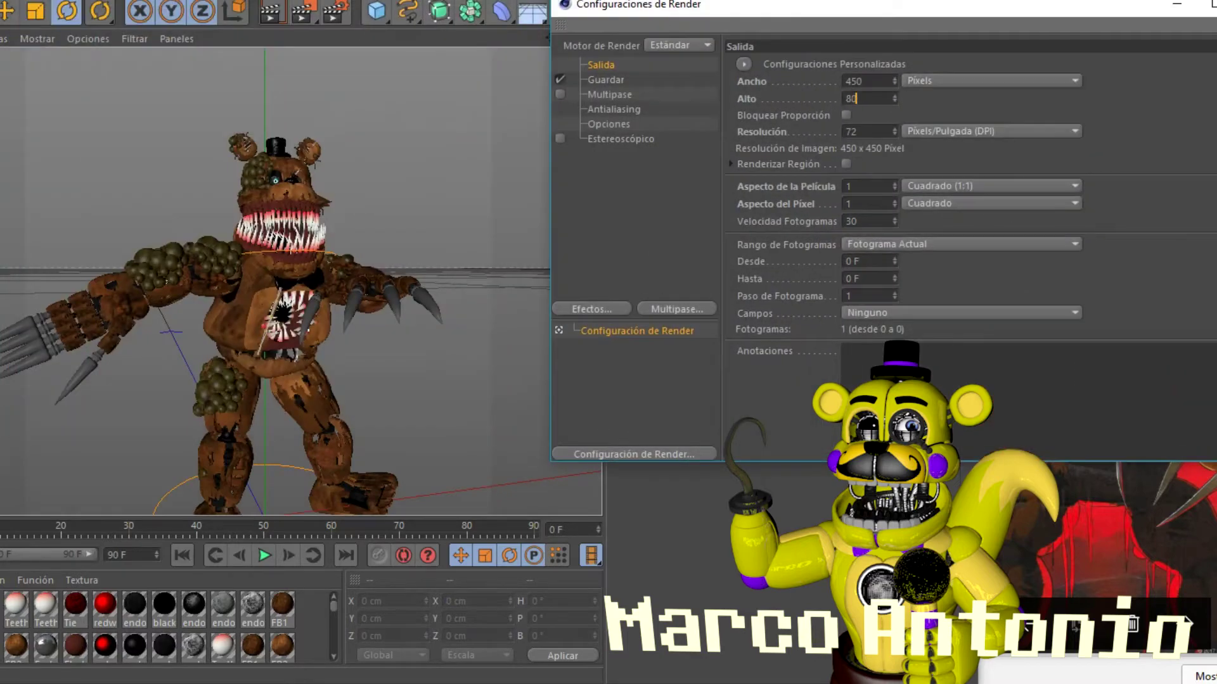
pyautogui.press('Return')
pyautogui.scroll(3, 287, 371)
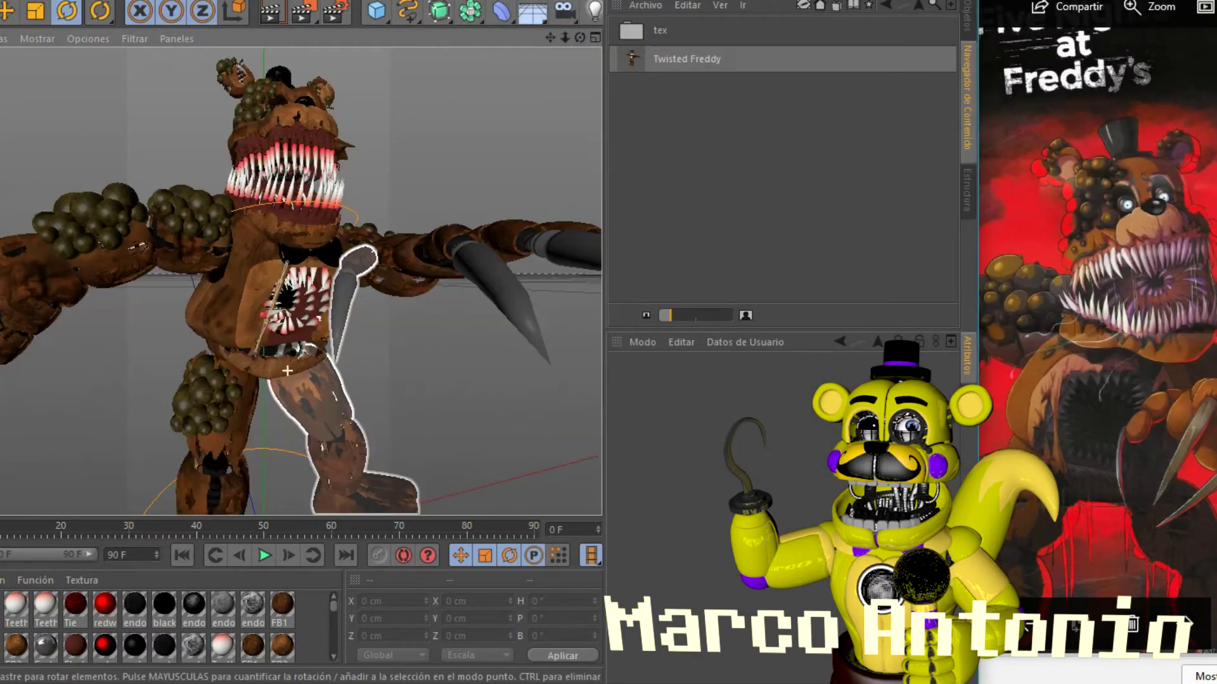
# Step: Raise the elbow and claw to horizontal and tilt the right arm slightly
pyautogui.keyDown('alt'); pyautogui.moveTo(287, 370); pyautogui.dragTo(257, 282); pyautogui.keyUp('alt')
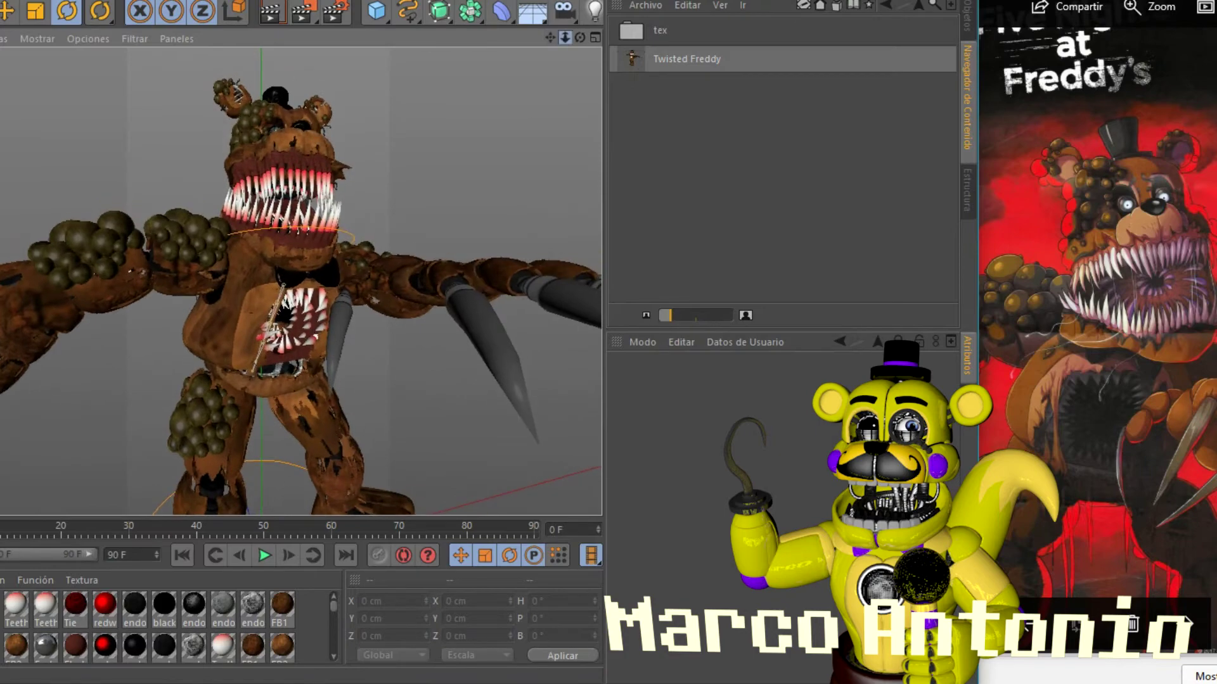
pyautogui.moveTo(380, 285); pyautogui.dragTo(355, 253)
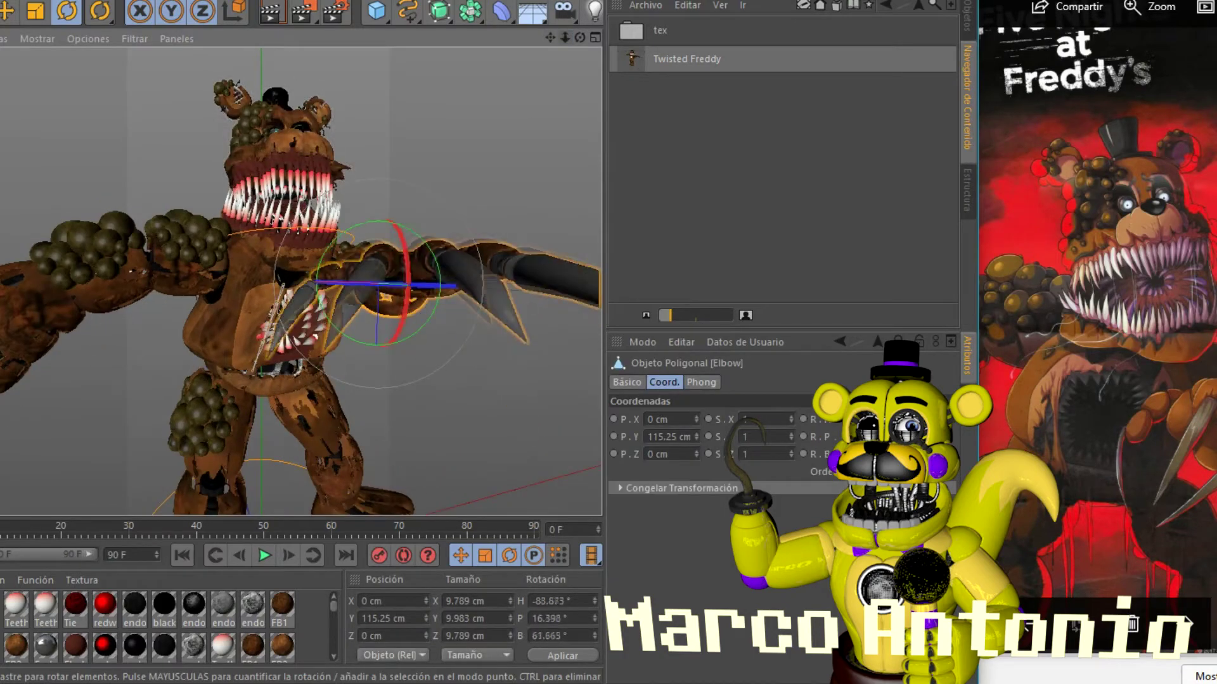
pyautogui.click(333, 11)
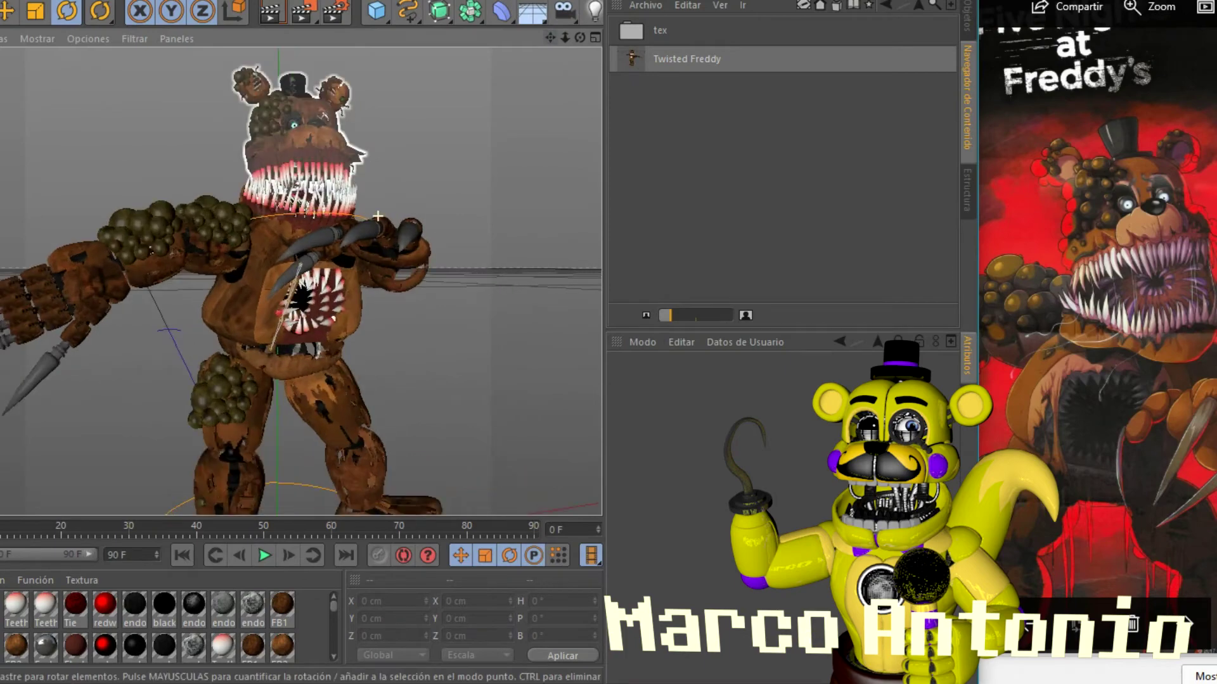
pyautogui.click(418, 298)
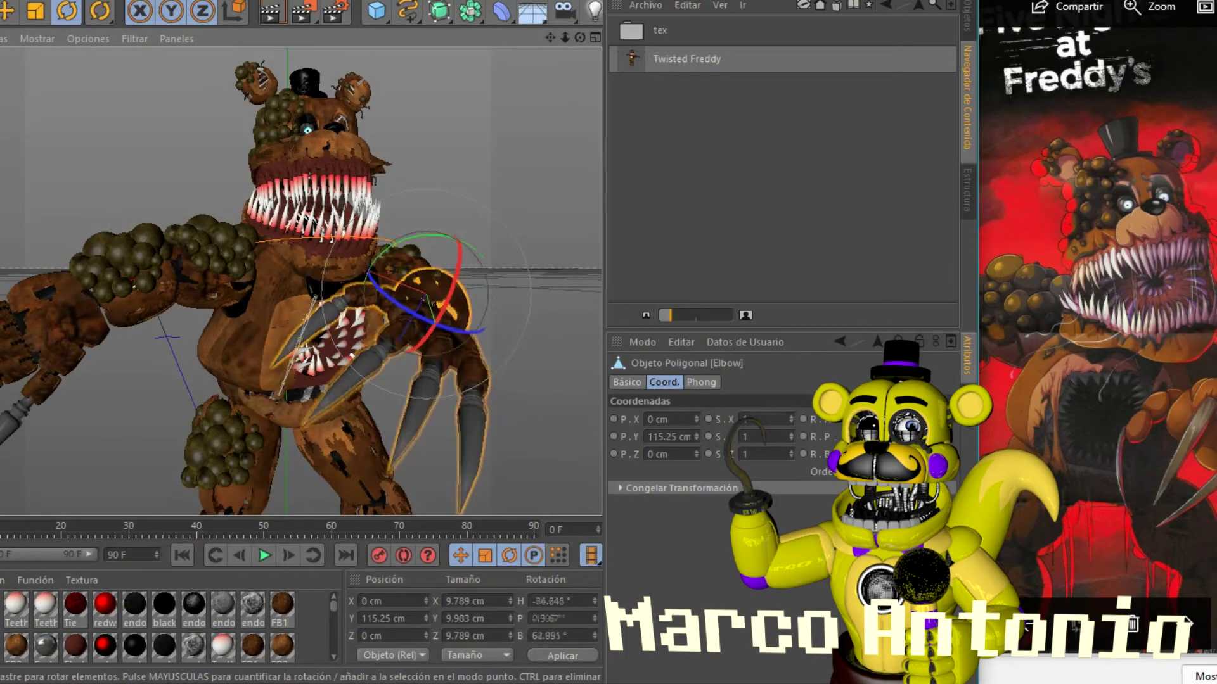
pyautogui.moveTo(444, 329); pyautogui.dragTo(482, 253)
pyautogui.click(158, 266)
pyautogui.keyDown('alt'); pyautogui.moveTo(380, 190); pyautogui.dragTo(355, 196); pyautogui.keyUp('alt')
pyautogui.keyDown('alt'); pyautogui.moveTo(317, 253); pyautogui.dragTo(222, 279); pyautogui.keyUp('alt')
pyautogui.click(355, 504)
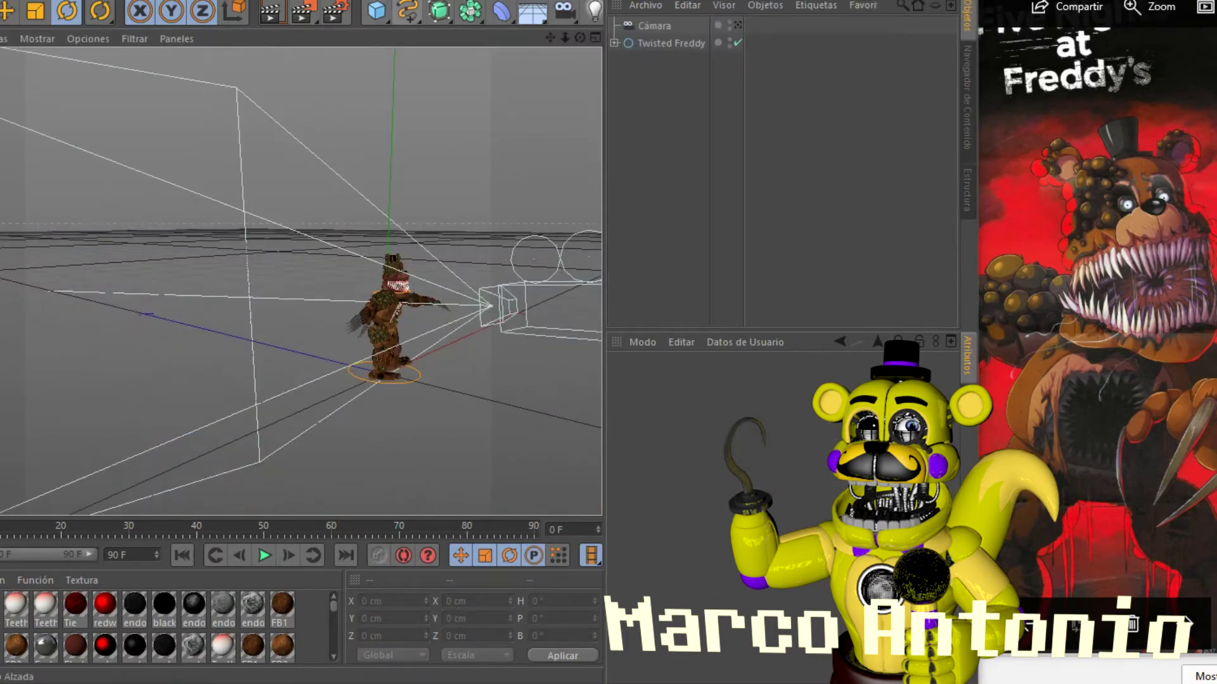
# Step: Move the Luz light closer to Twisted Freddy and give it a red colour (255, 31, 33)
pyautogui.press('e')
pyautogui.moveTo(384, 374); pyautogui.dragTo(408, 333)
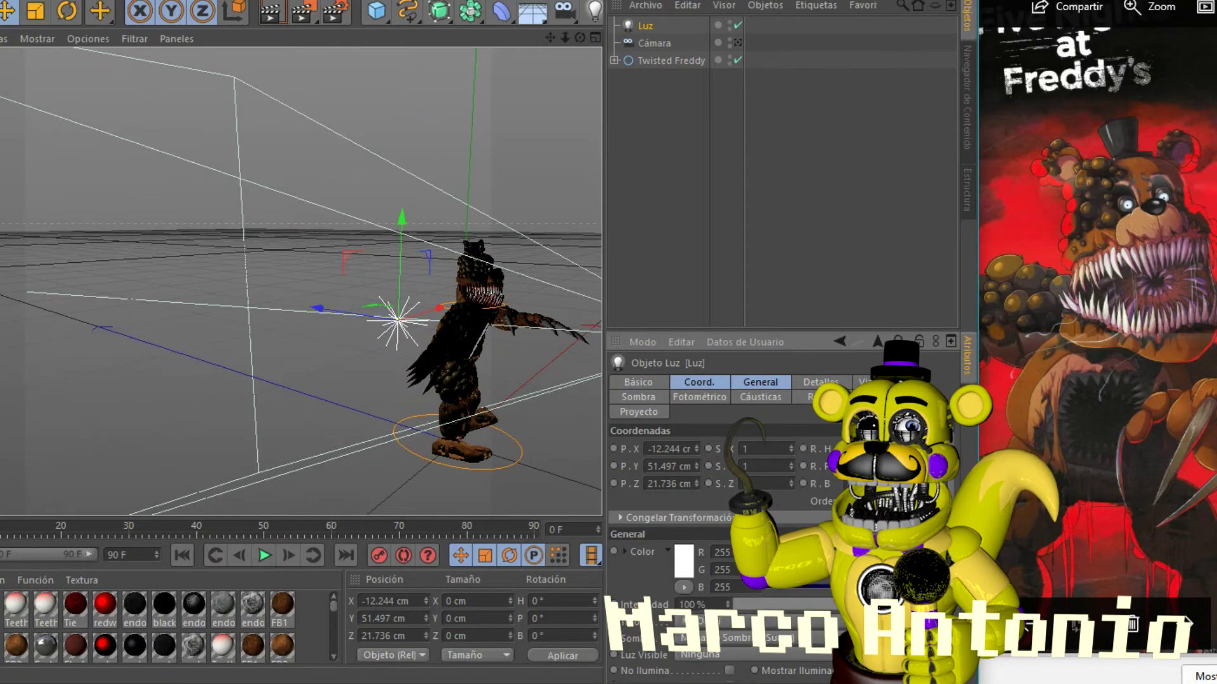
pyautogui.scroll(-3, 192, 254)
pyautogui.scroll(-2, 192, 254)
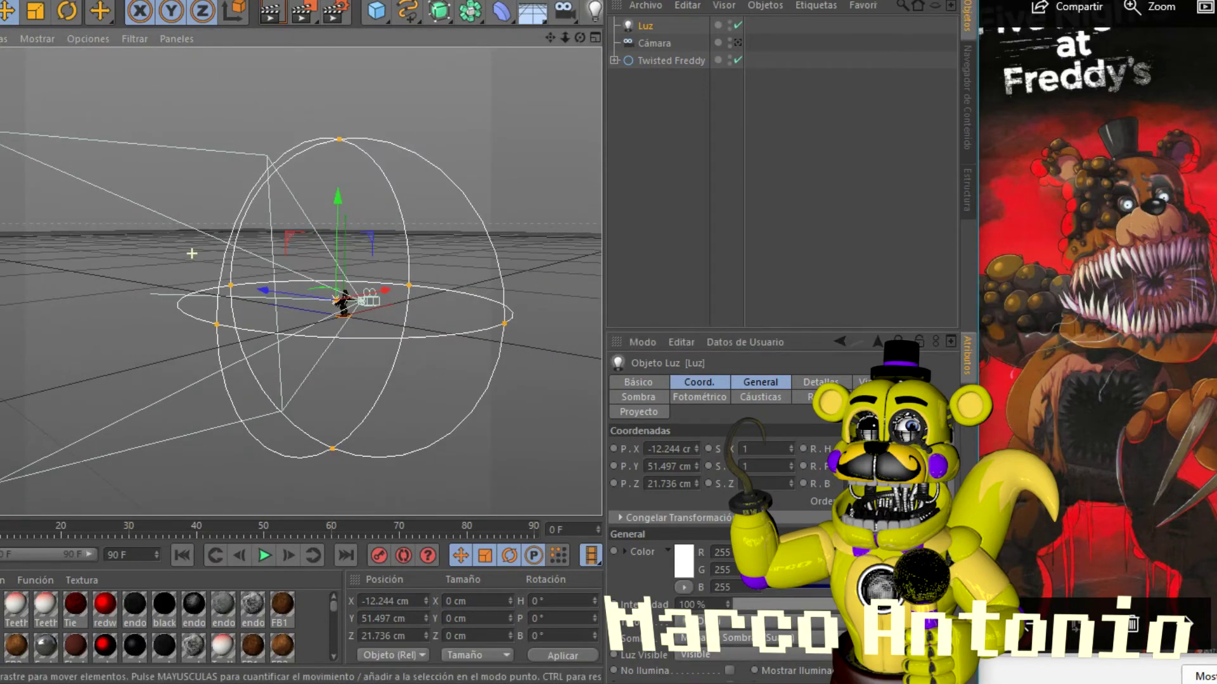
pyautogui.scroll(2, 301, 279)
pyautogui.scroll(2, 301, 279)
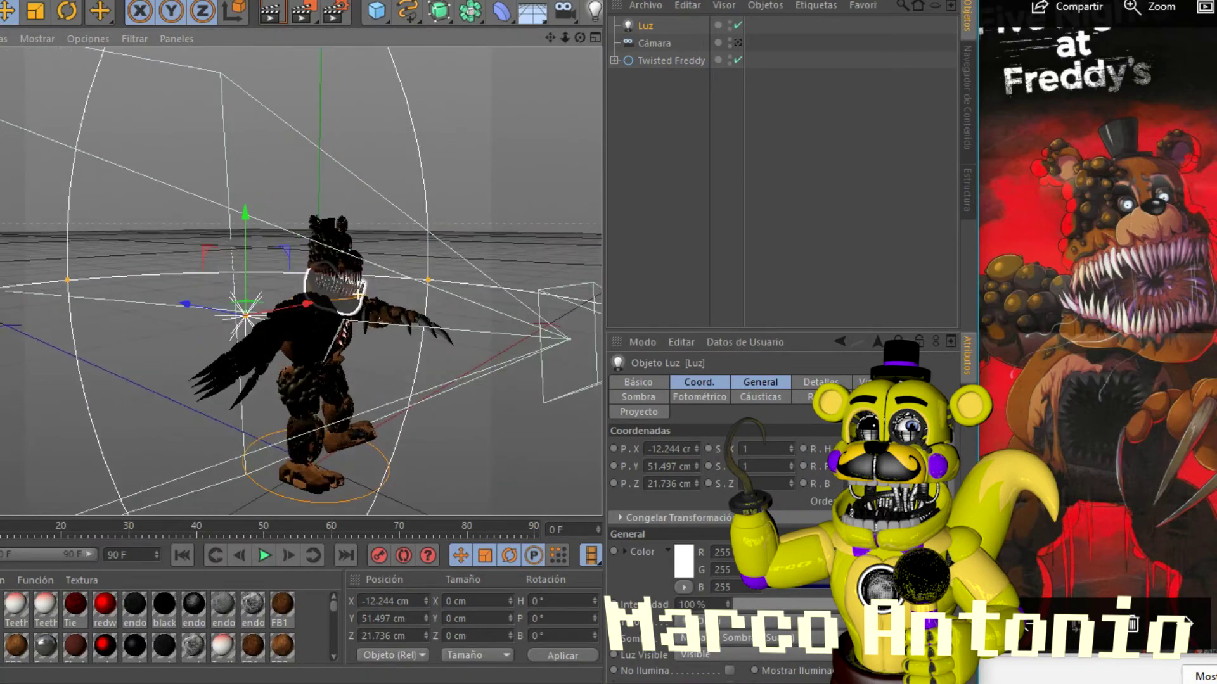
pyautogui.scroll(2, 301, 278)
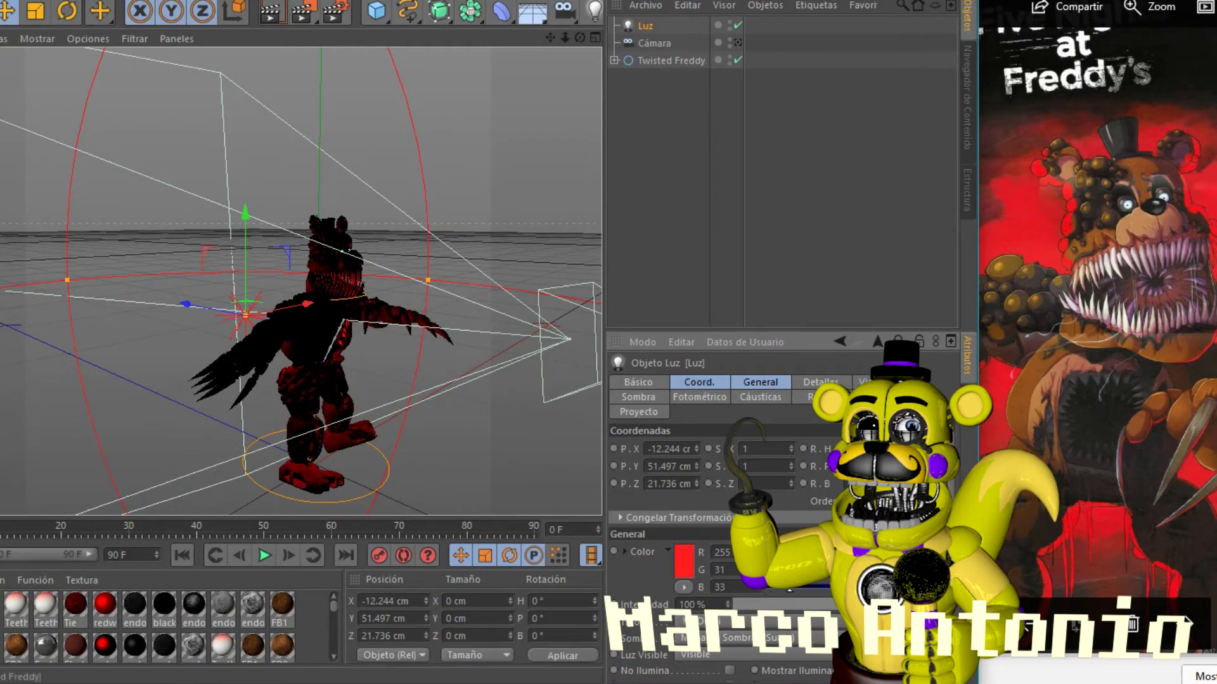
pyautogui.click(683, 560)
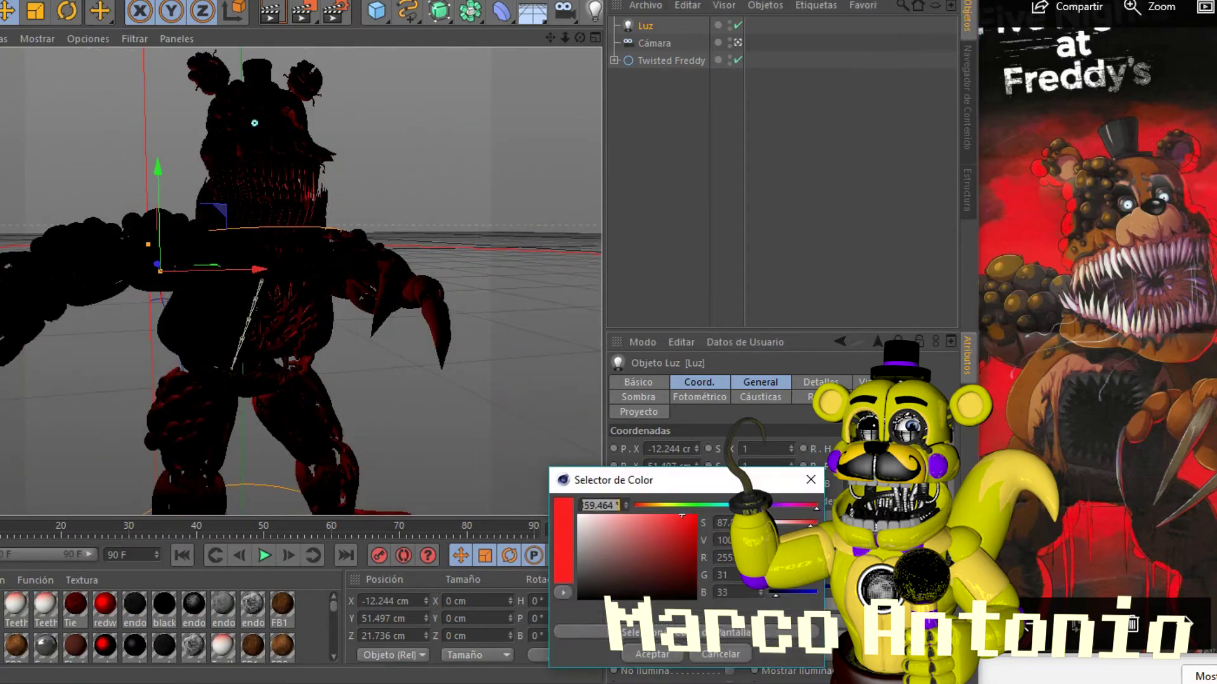
# Step: Confirm the red colour, then give the second light Luz.1 a pale yellow tone with G 252
pyautogui.click(652, 653)
pyautogui.scroll(-5, 482, 415)
pyautogui.scroll(-3, 481, 415)
pyautogui.click(429, 387)
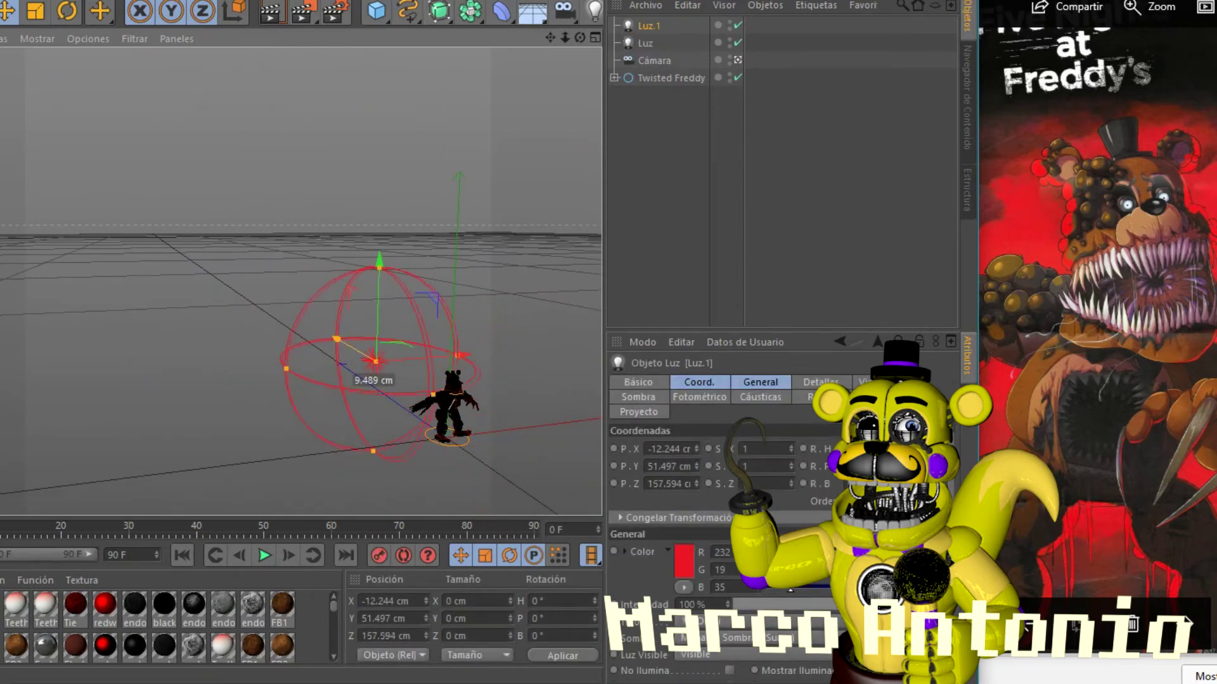
pyautogui.write('252')
pyautogui.press('Return')
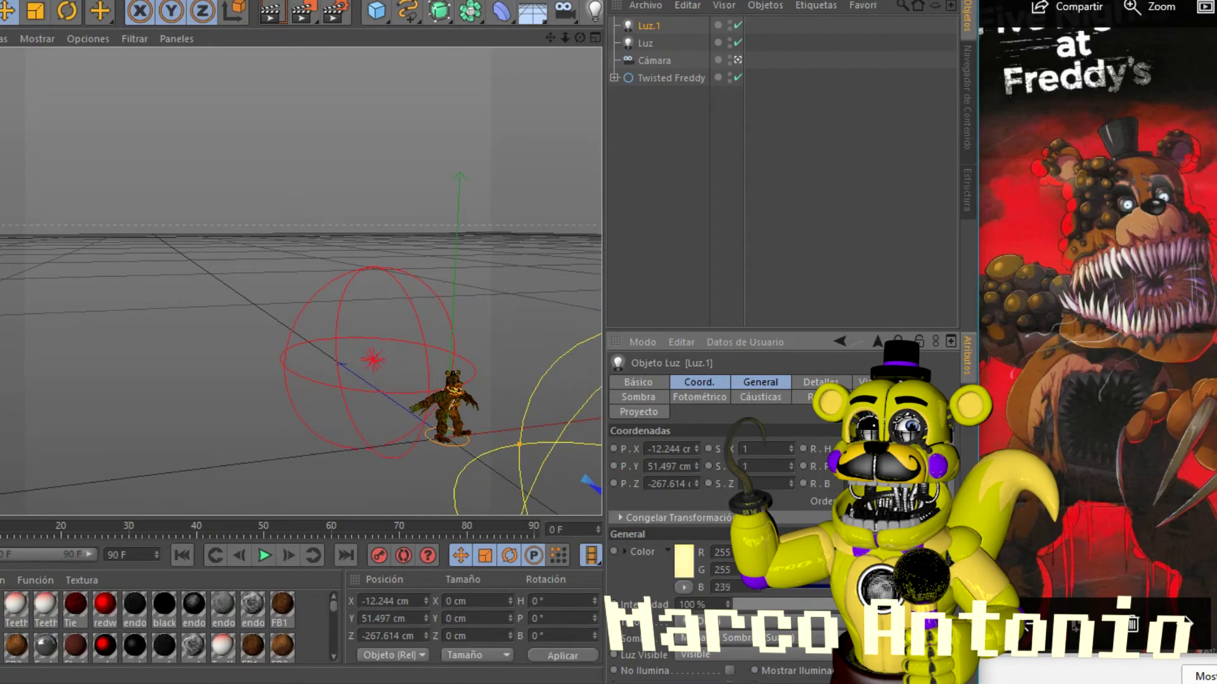
pyautogui.scroll(5, 301, 281)
pyautogui.scroll(5, 301, 281)
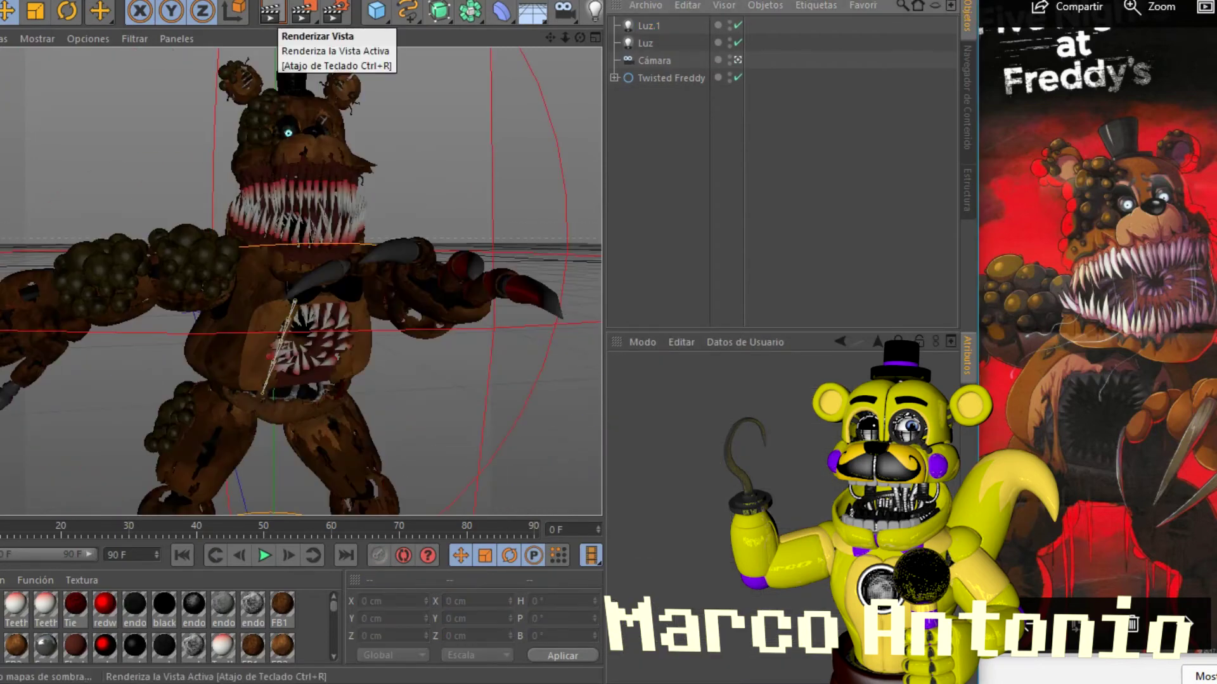